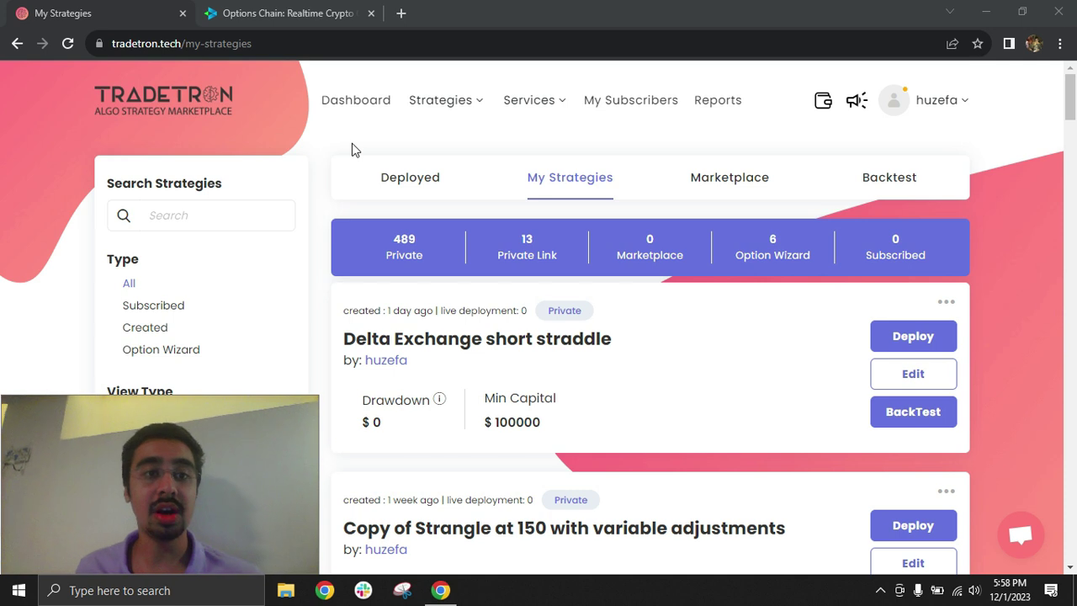
Switch to the Delta Exchange options chain and examine the BTC call and put strikes and prices
click(336, 11)
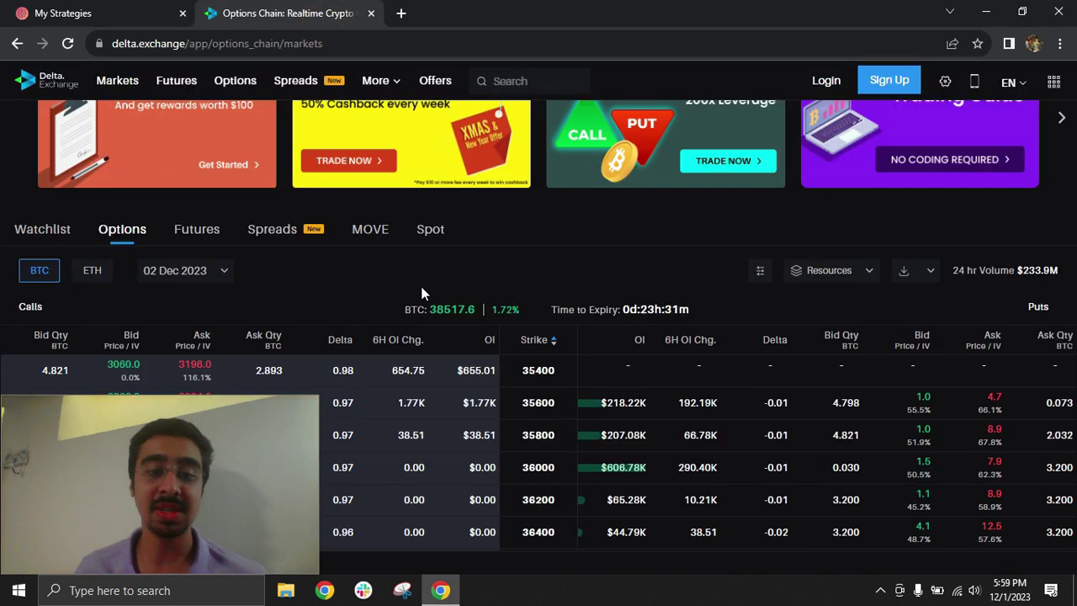
scroll(461, 326, down, 3)
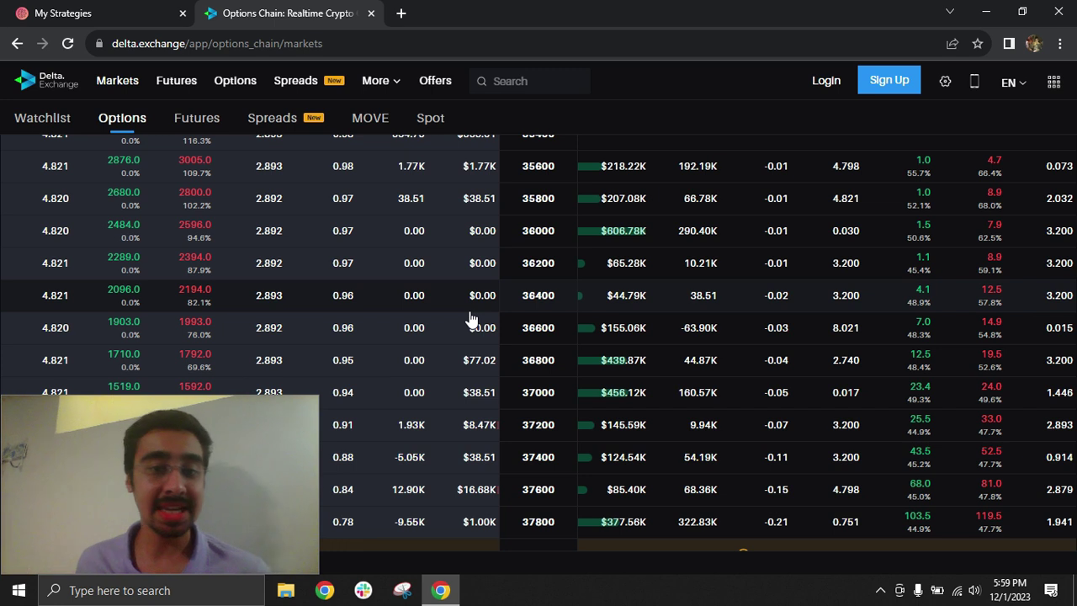
scroll(475, 332, up, 1)
scroll(383, 345, up, 2)
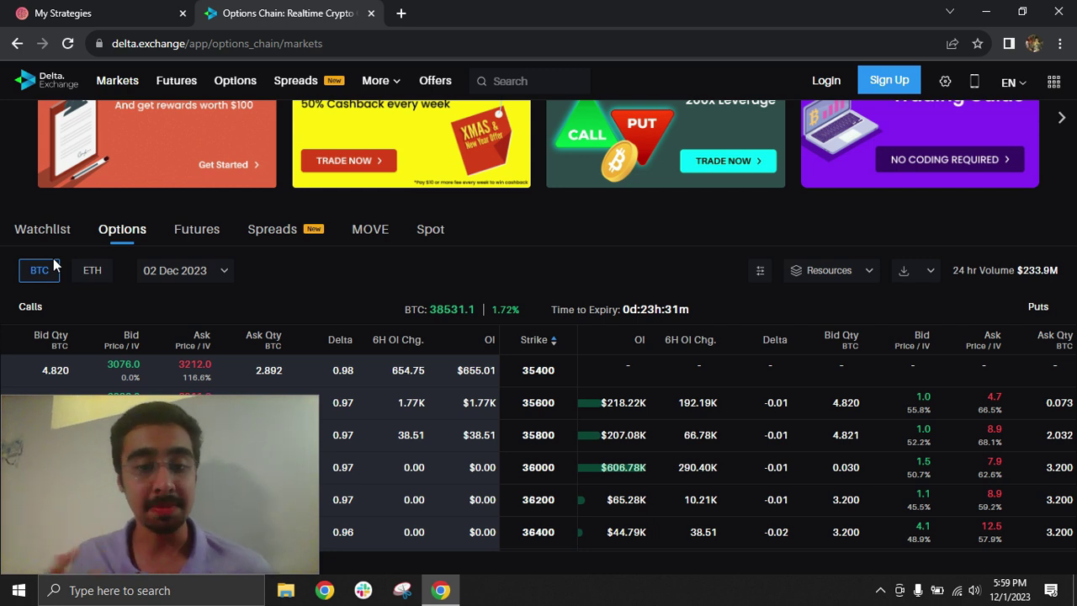
scroll(524, 376, down, 3)
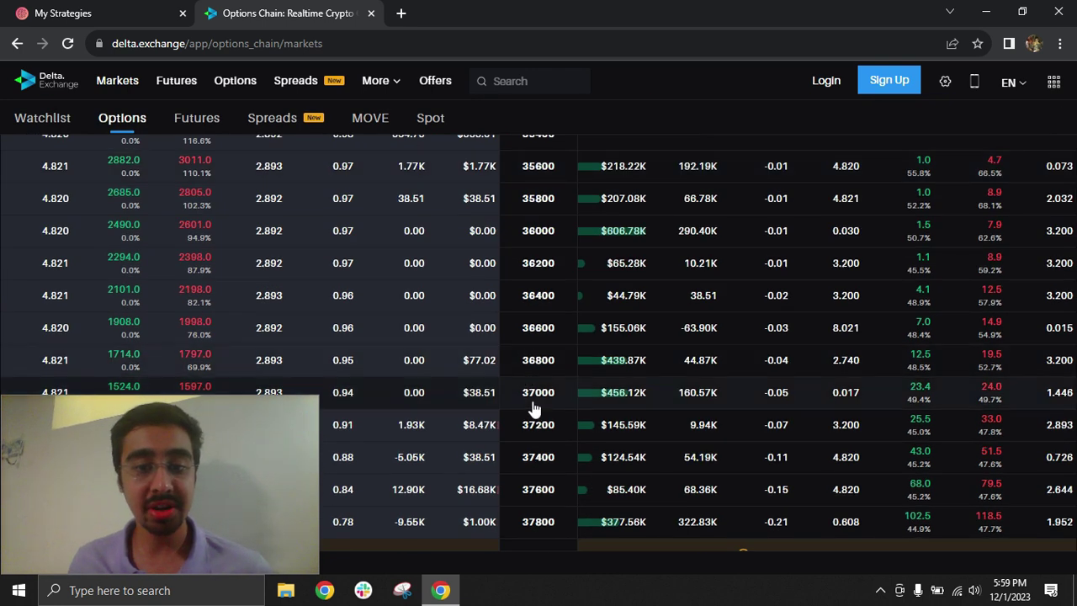
scroll(534, 412, down, 1)
scroll(536, 414, up, 4)
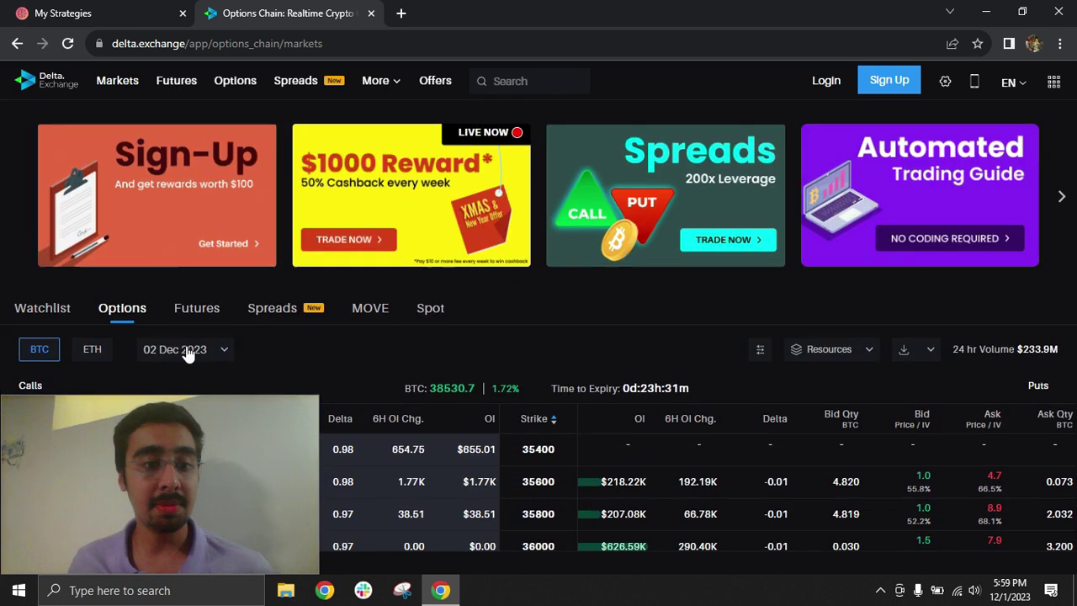
Compare the available BTC option expiry dates with today's date in the system calendar
click(188, 351)
scroll(269, 311, down, 1)
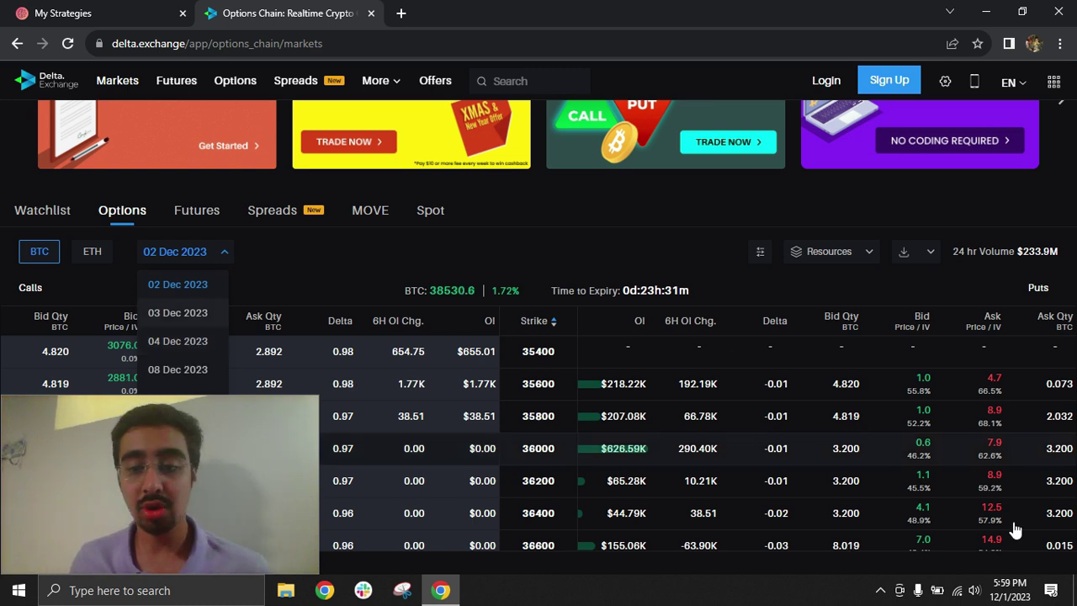
click(1018, 598)
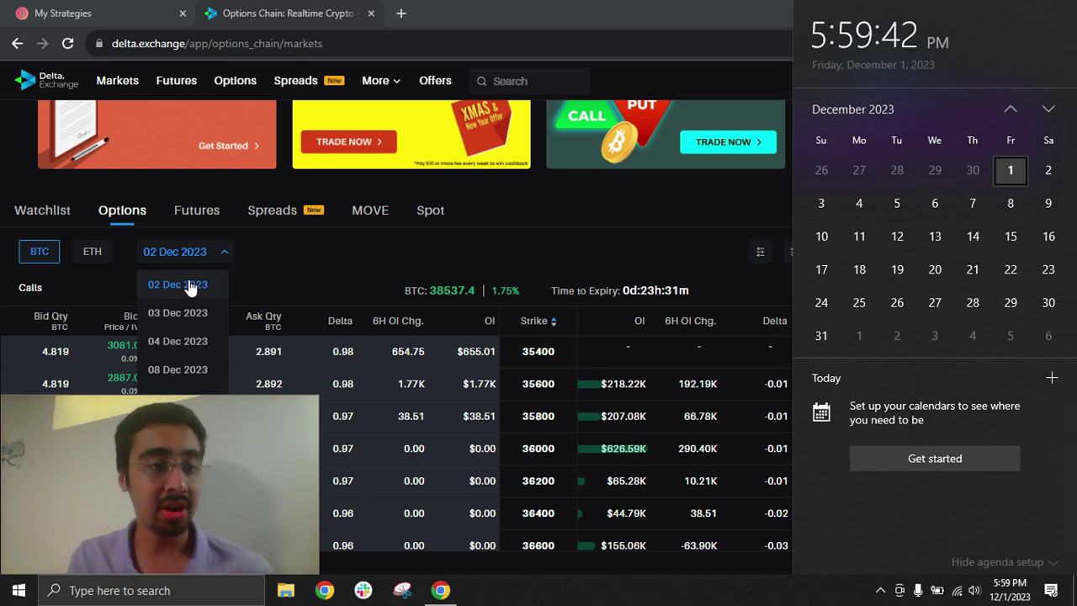
click(311, 253)
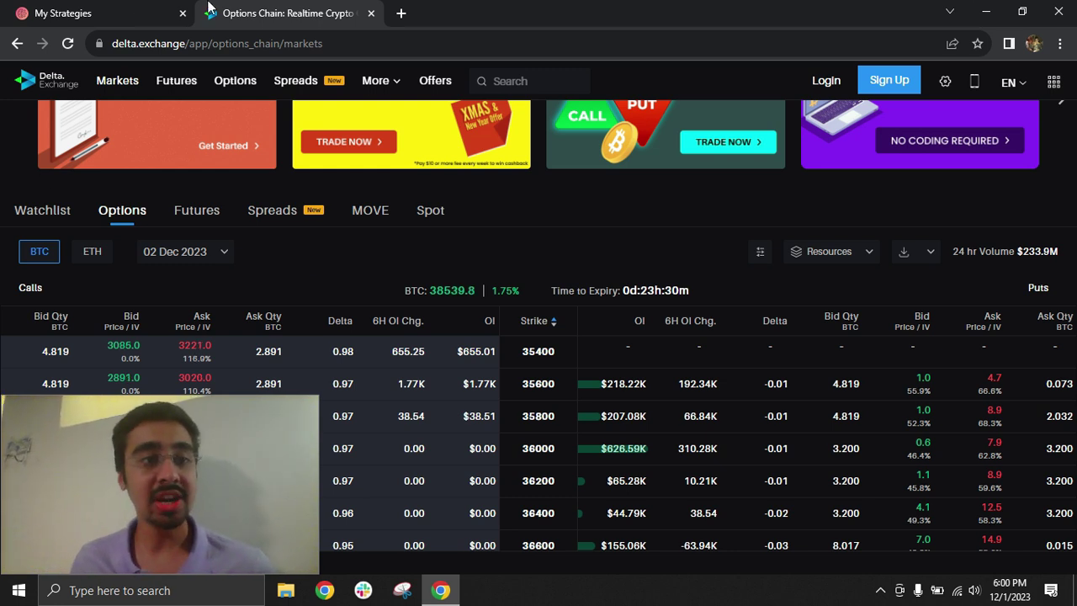
Return to Tradetron, open the Delta Exchange short straddle strategy for editing, and open Set 1's entry conditions in the Condition Builder
click(67, 8)
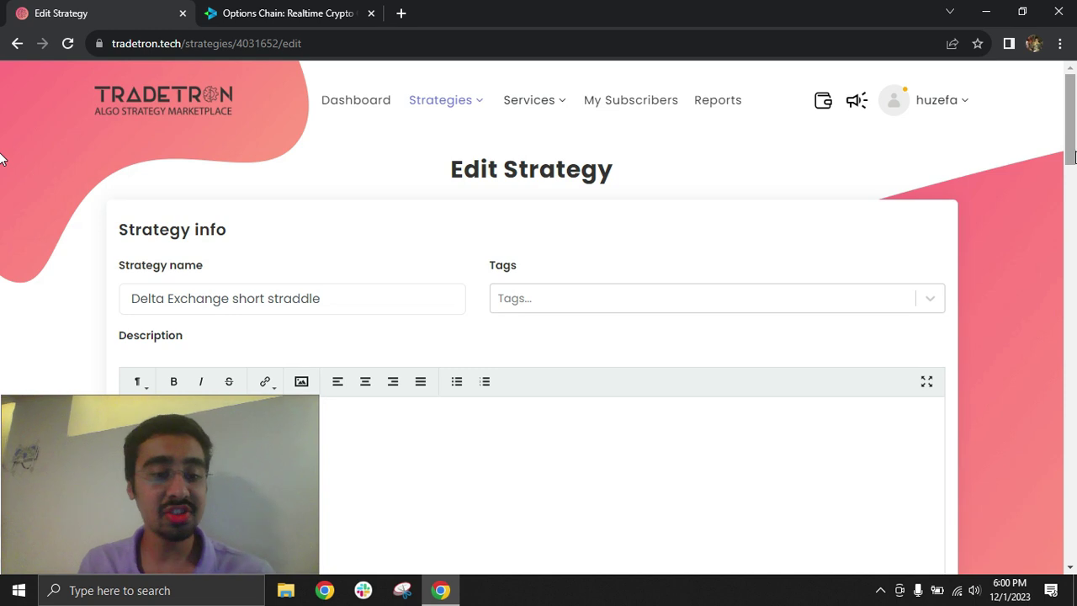
scroll(291, 347, down, 10)
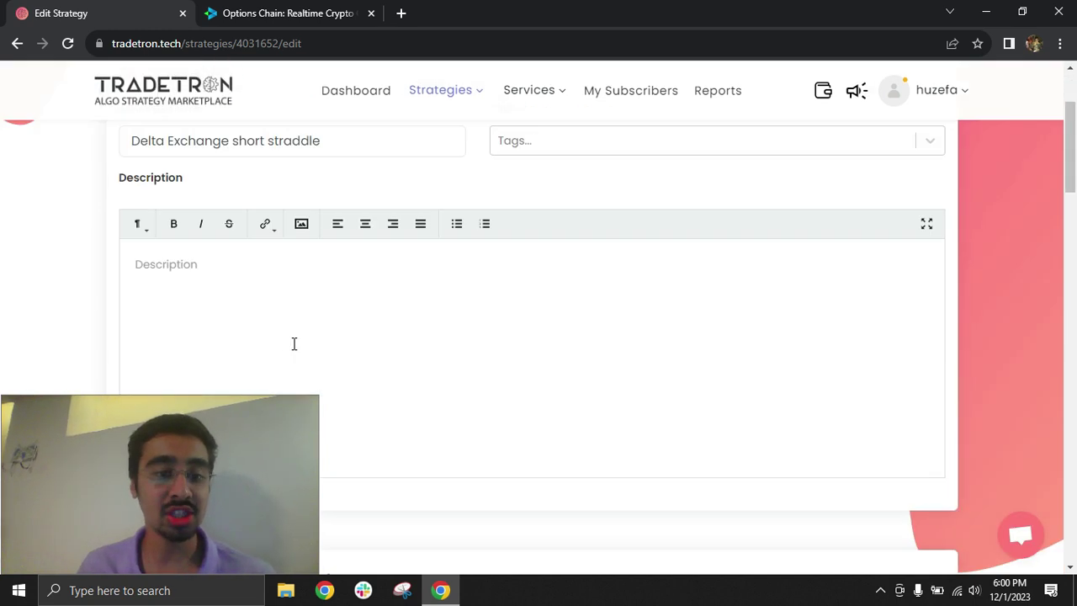
scroll(280, 341, down, 1)
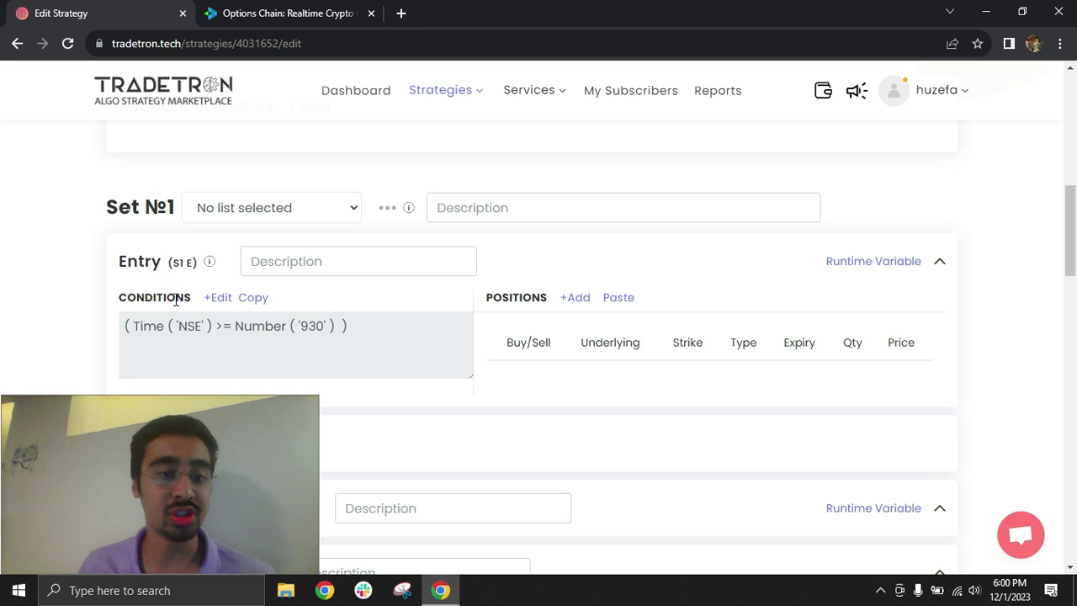
click(217, 300)
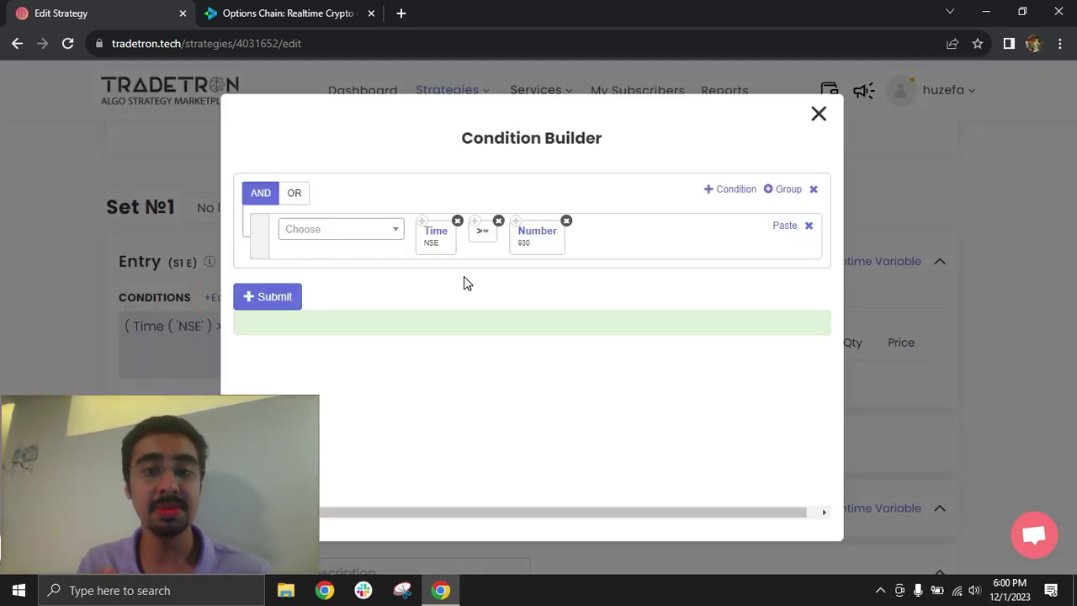
Add a second entry condition that uses the LTP keyword with Instrument Name as its instrument
click(739, 194)
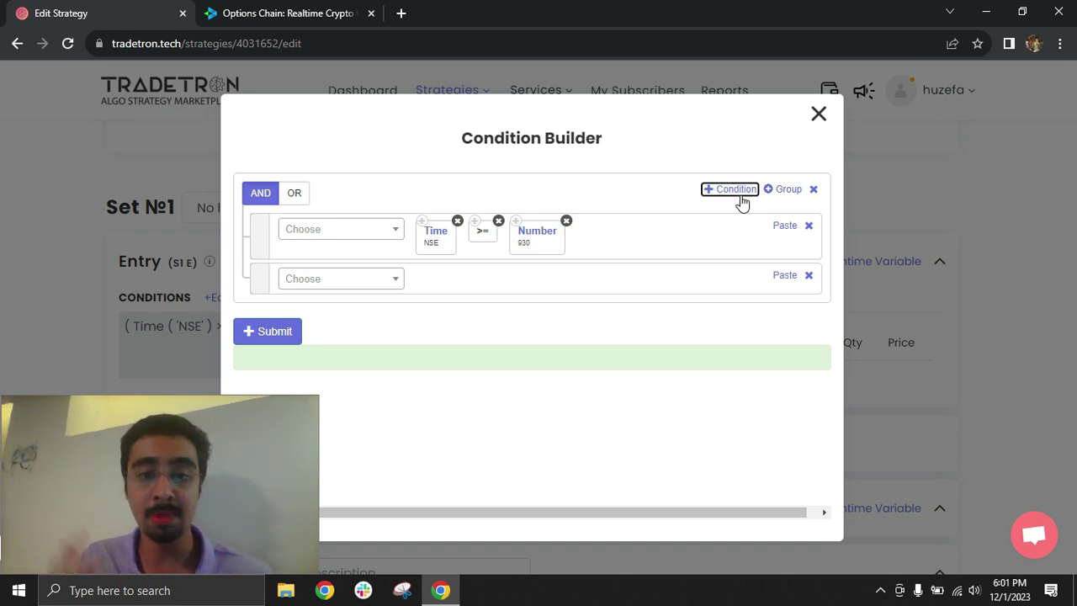
click(349, 281)
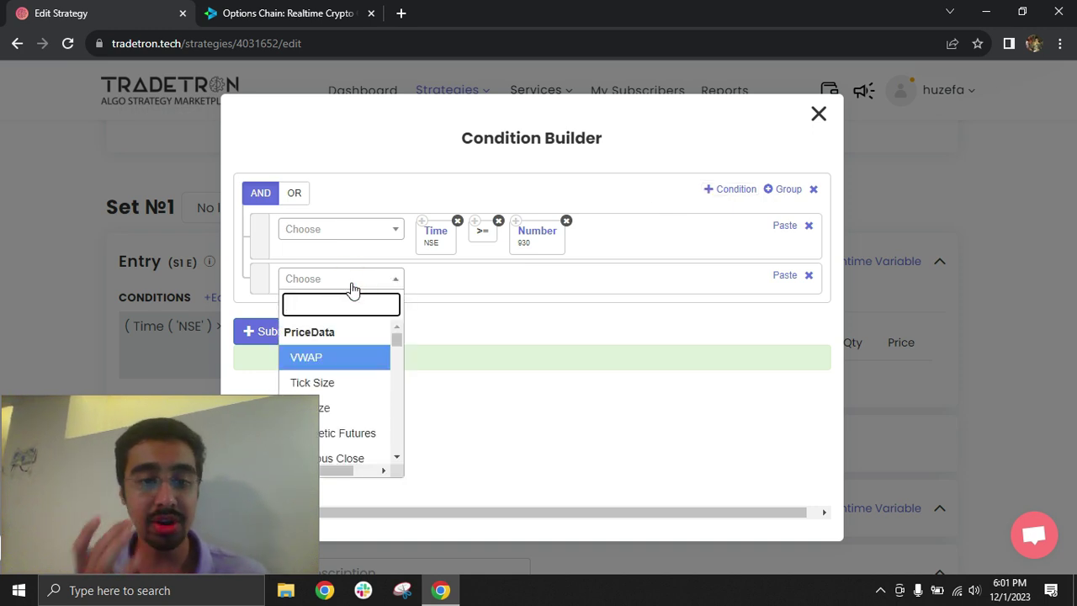
text(lt)
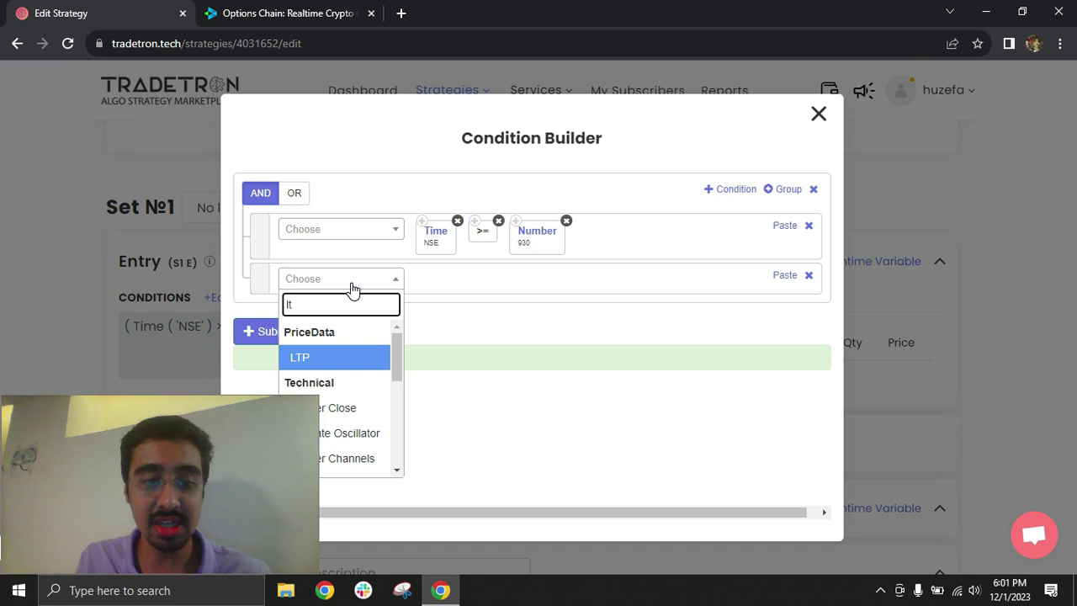
key(Return)
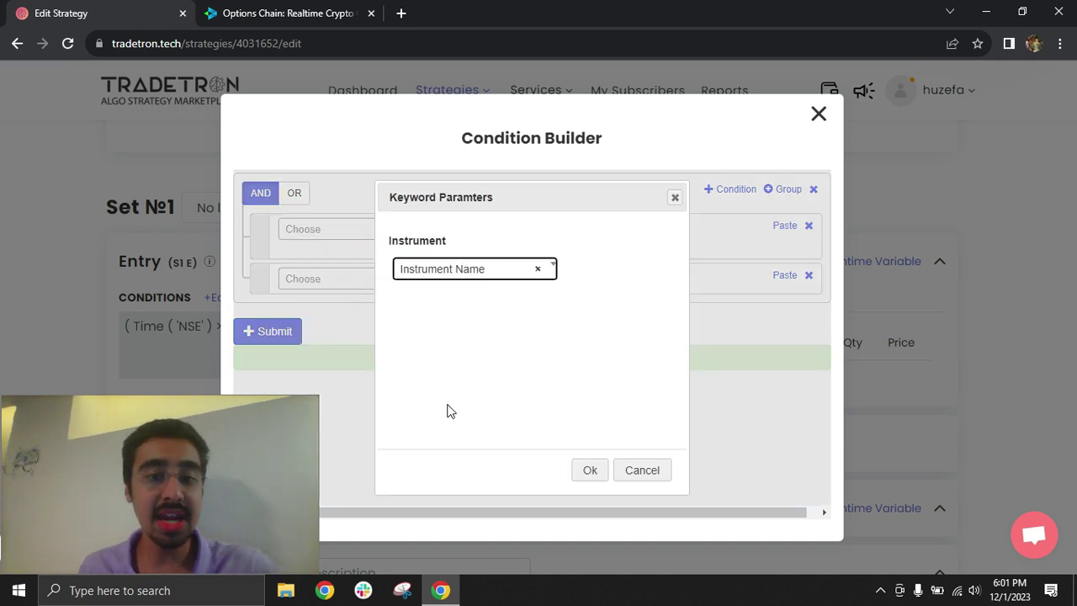
click(592, 471)
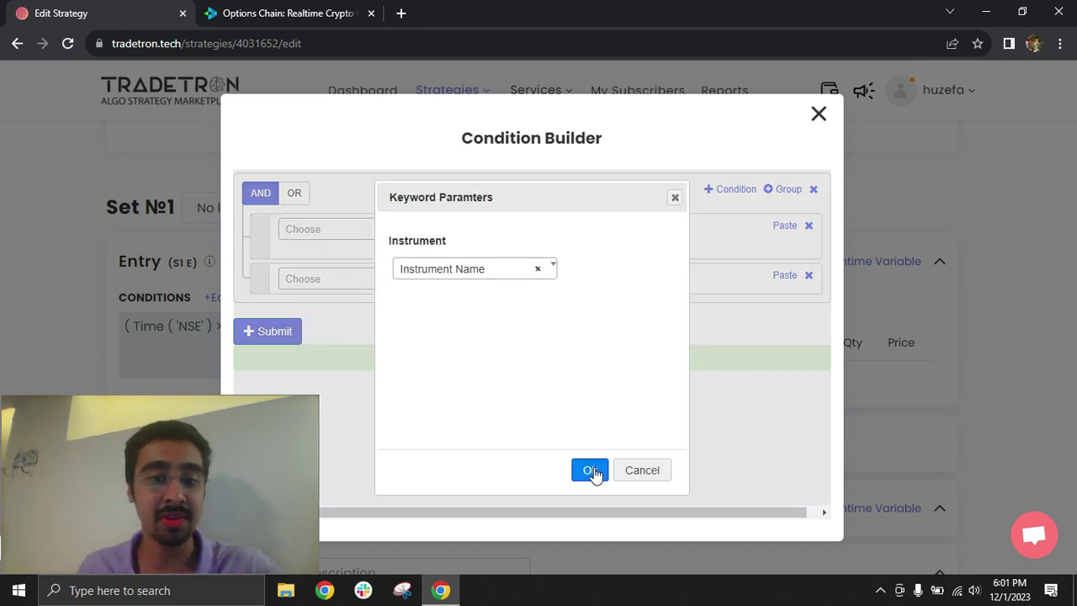
Set the LTP instrument's exchange to DELTA and its underlying to DELTA - D-BTCUSDT
click(453, 296)
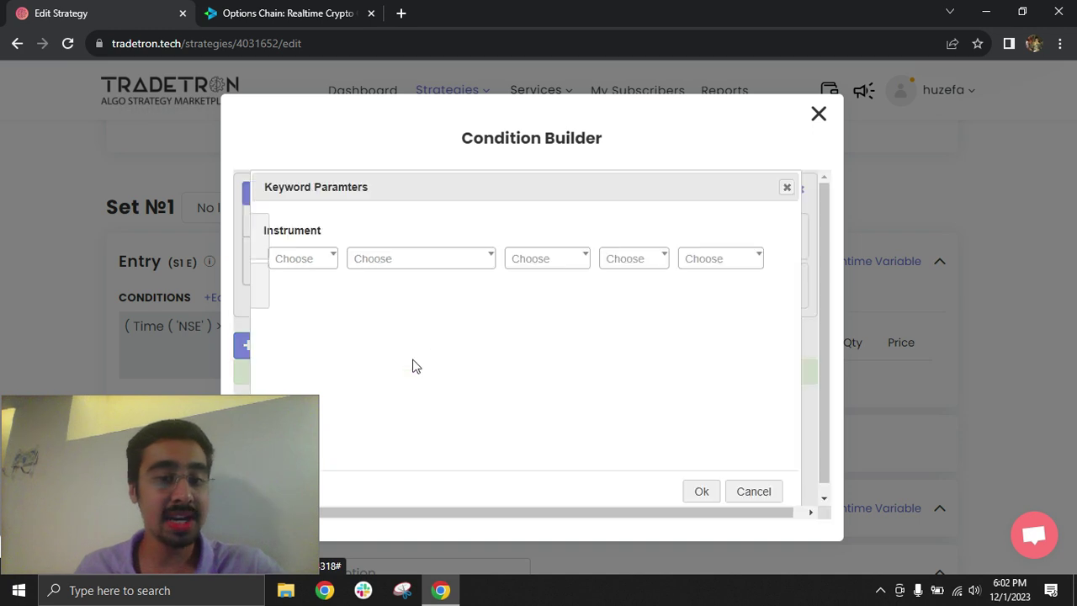
click(316, 264)
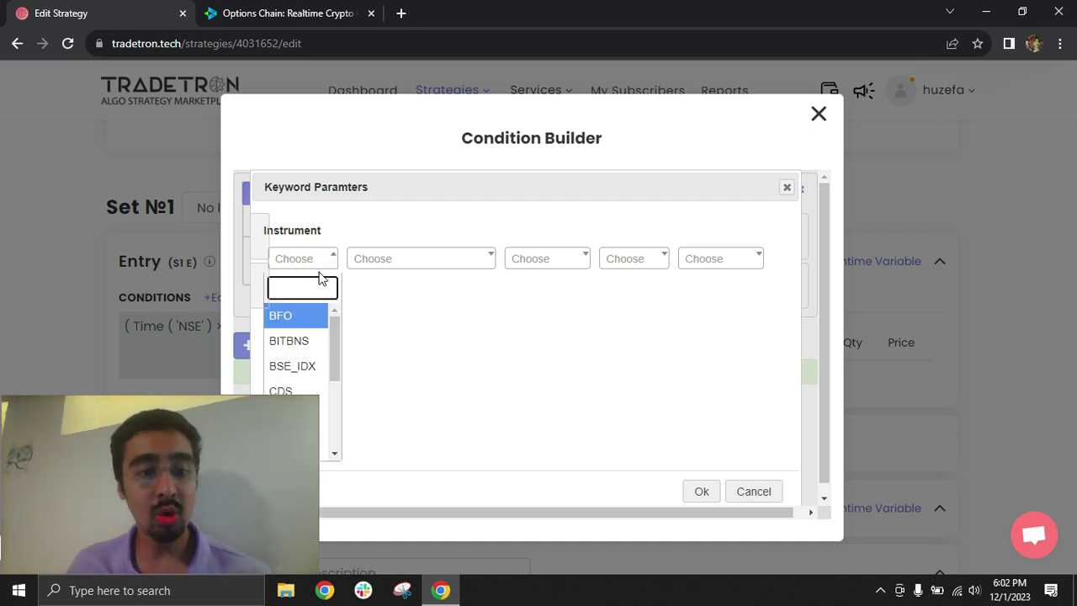
scroll(318, 340, down, 3)
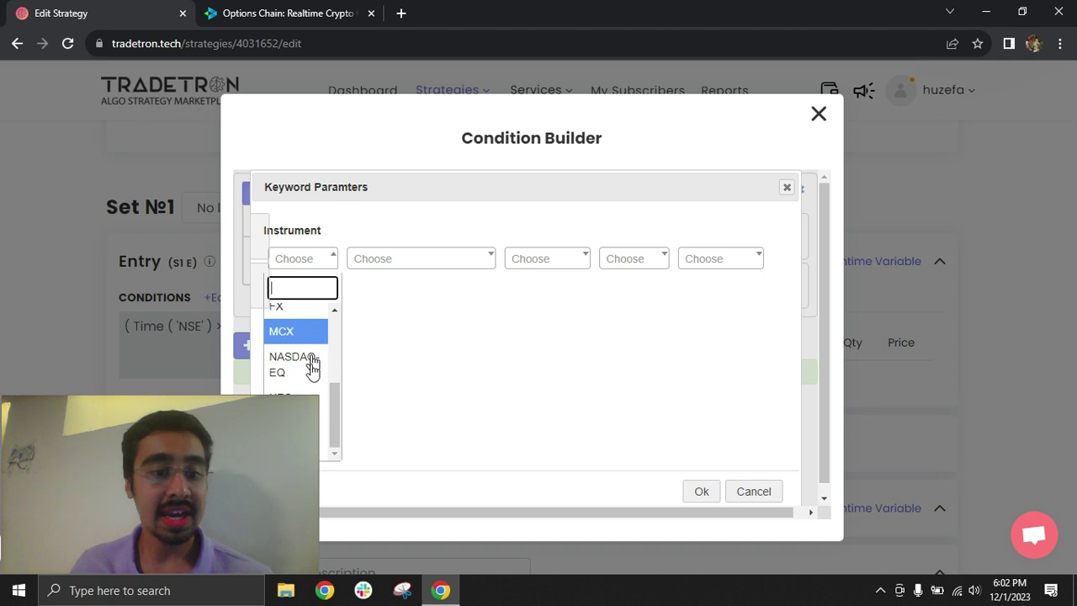
scroll(307, 370, up, 2)
click(297, 360)
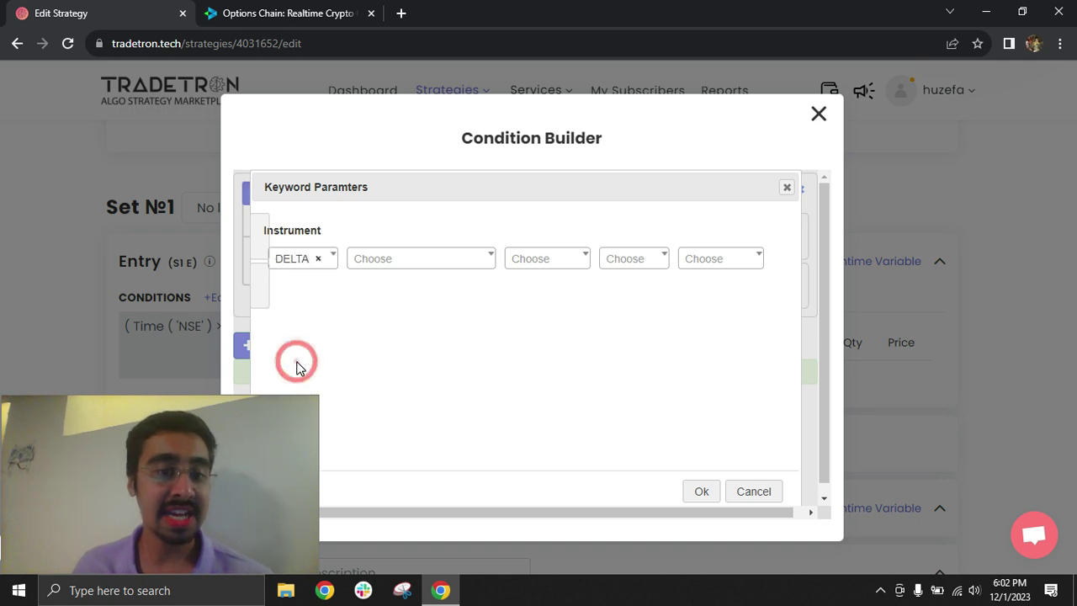
click(435, 267)
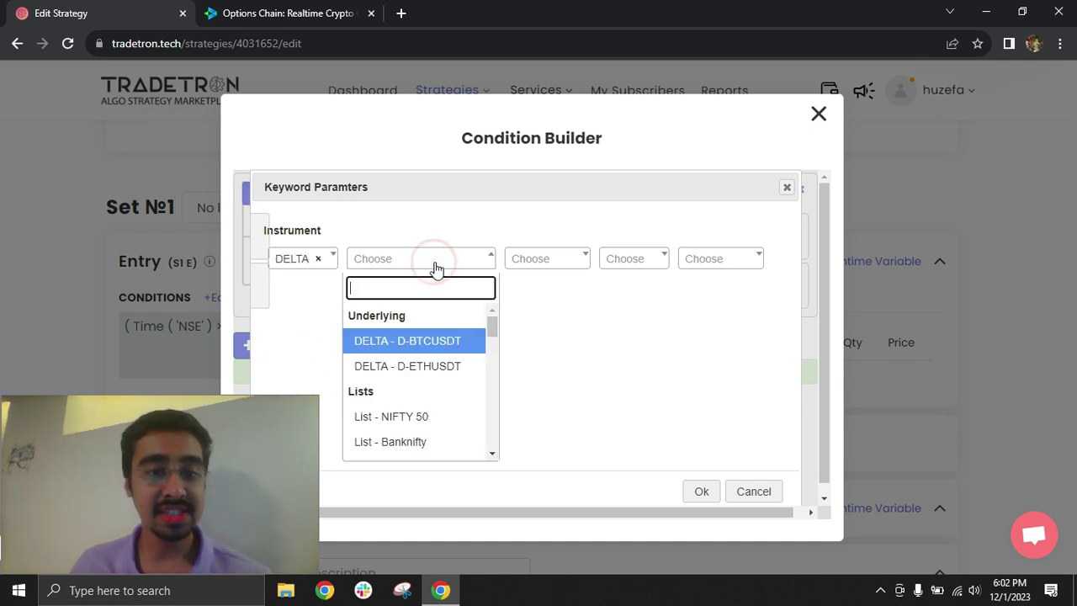
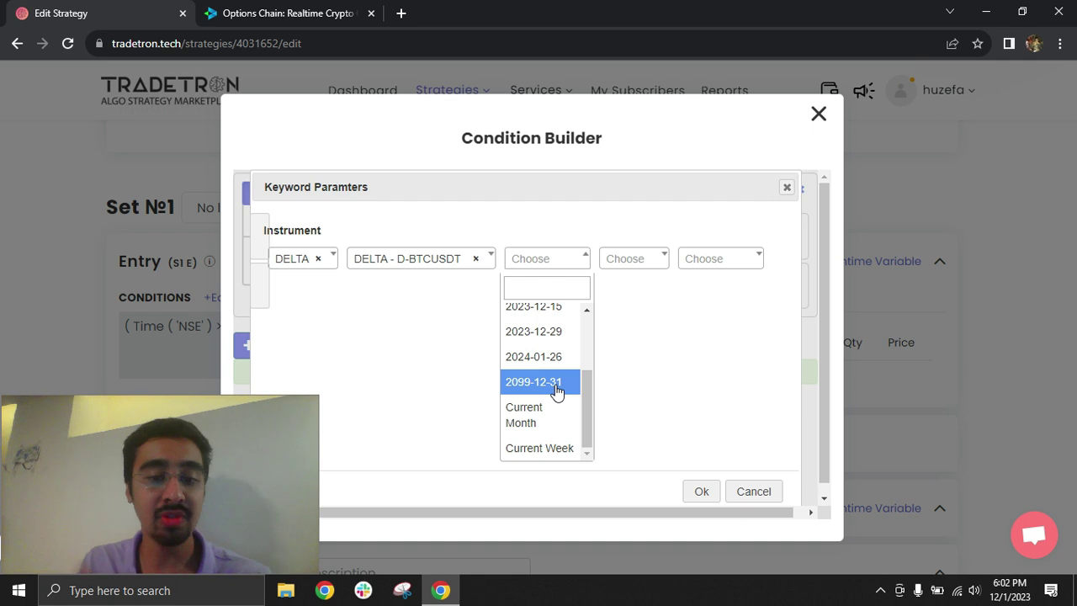
Try 2099-12-31 as the BTC instrument's expiry, and set the expiry to Current Week instead
click(547, 389)
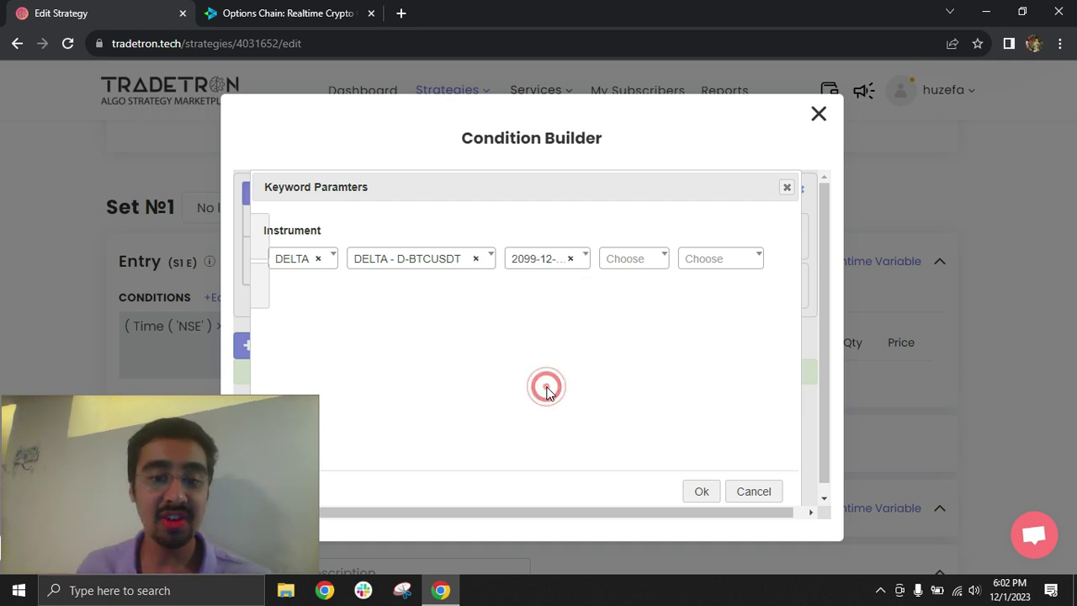
click(540, 261)
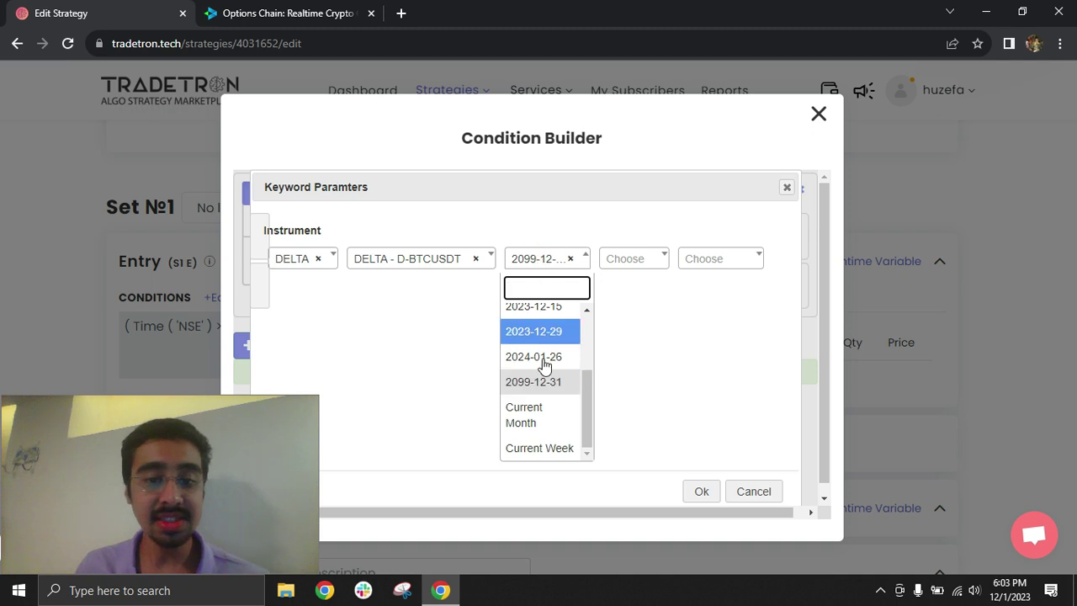
click(547, 454)
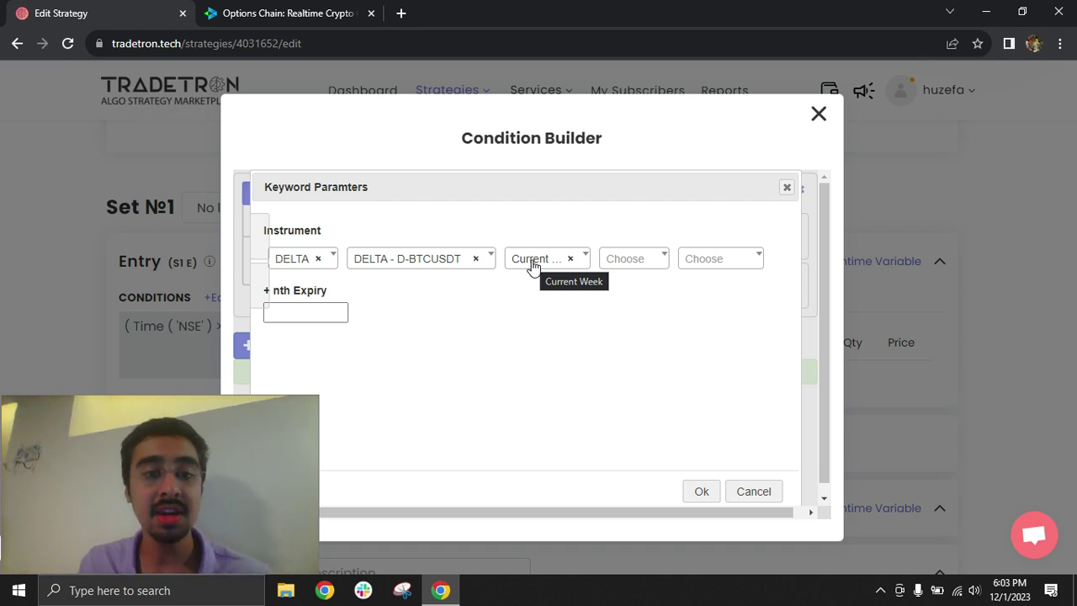
click(321, 309)
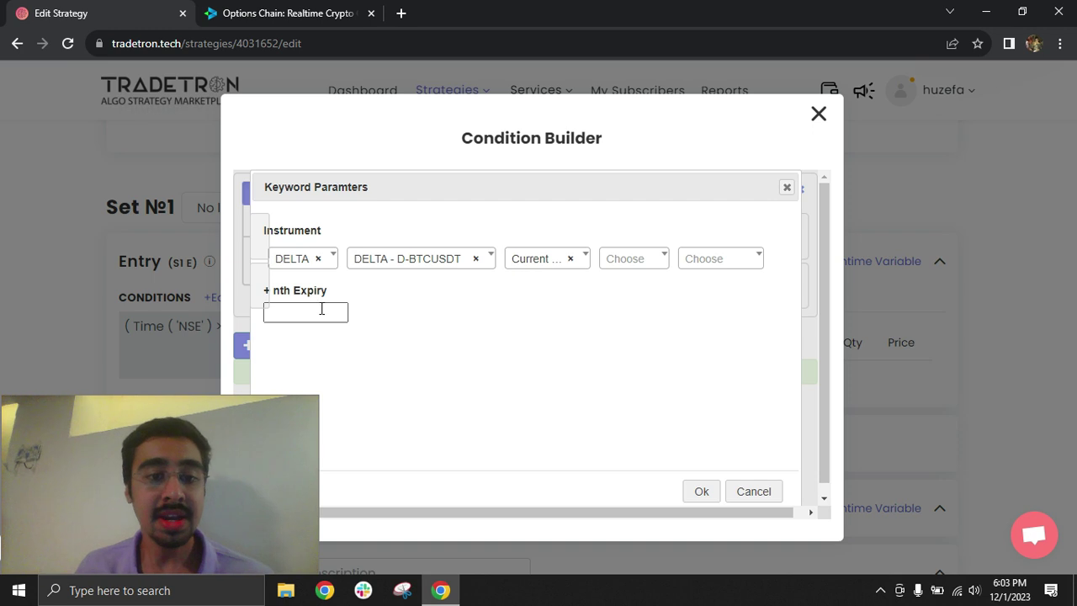
click(322, 311)
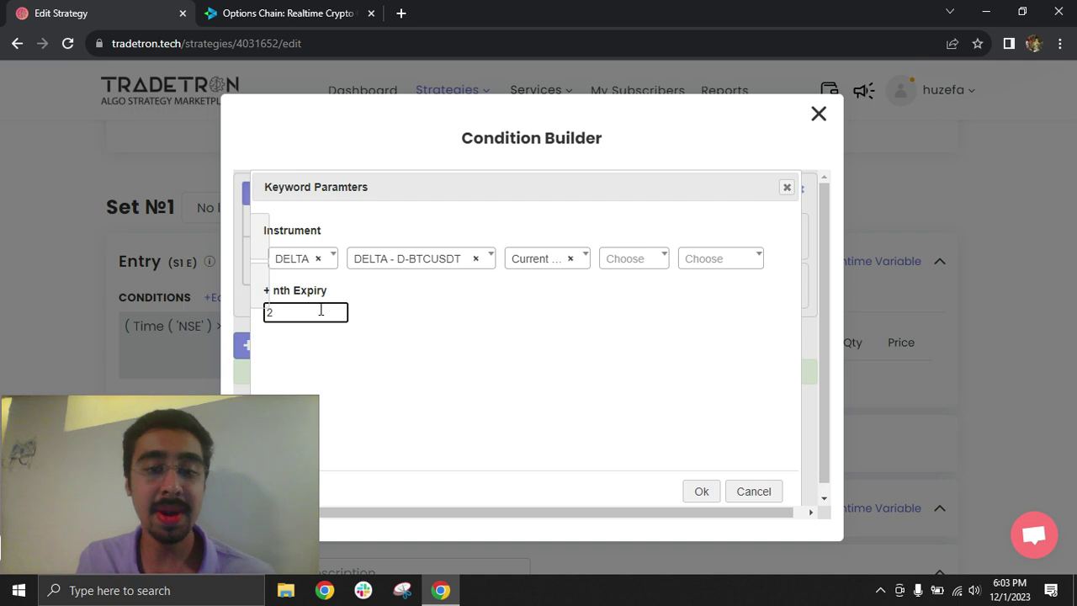
key(Delete)
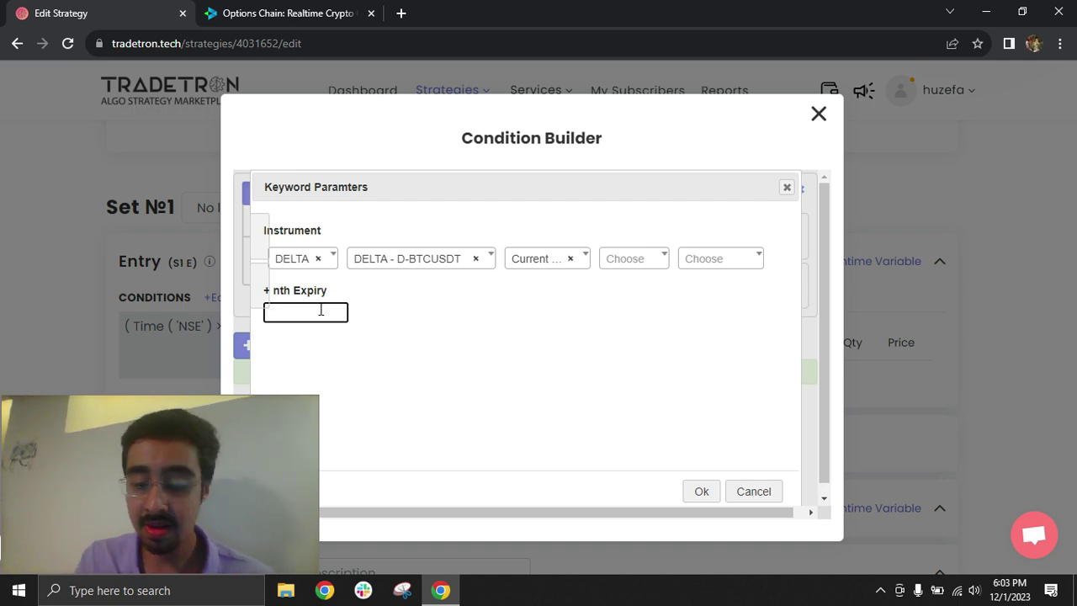
click(437, 354)
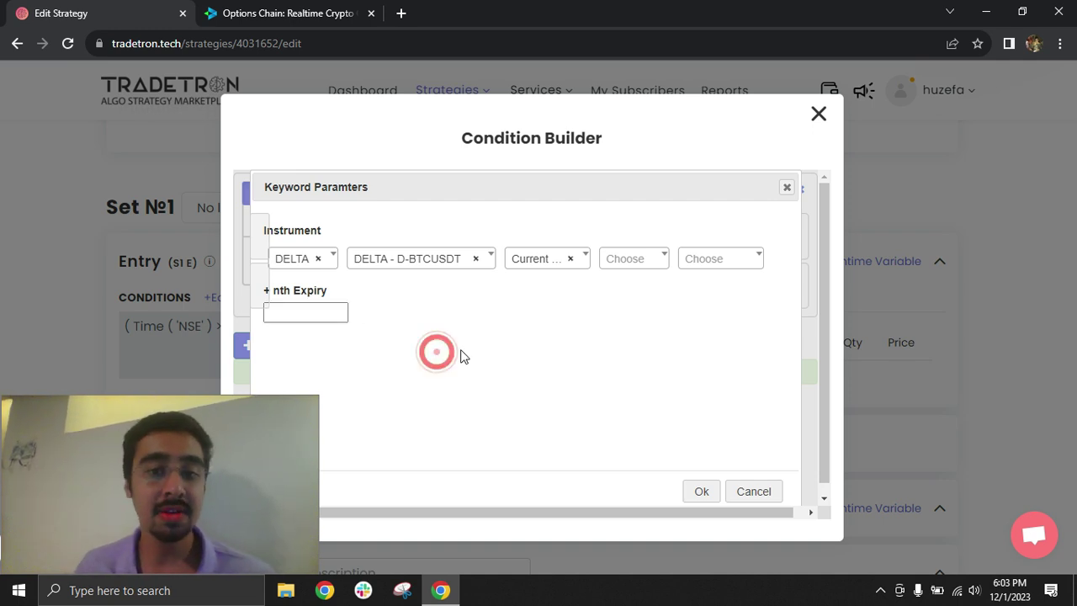
Set the BTC instrument's option type to CE and its strike to ATM
click(636, 259)
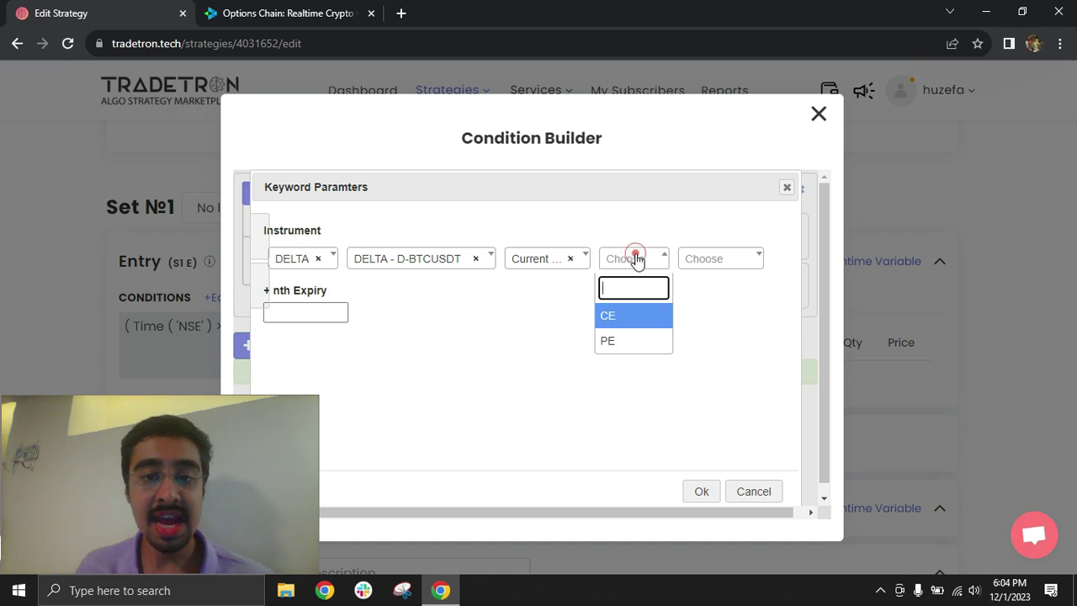
click(621, 317)
click(705, 257)
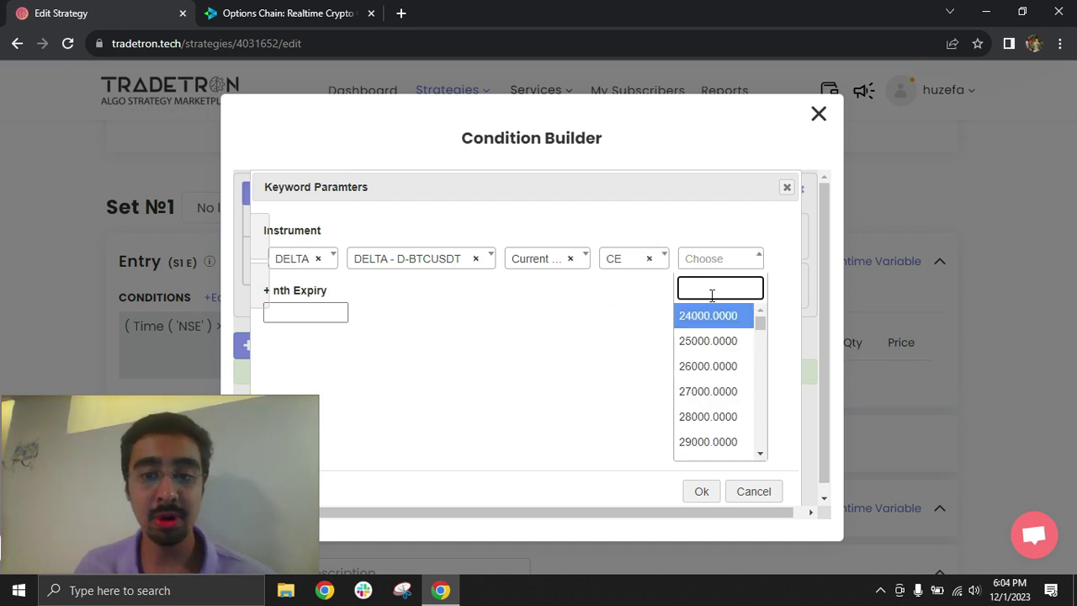
scroll(715, 370, down, 5)
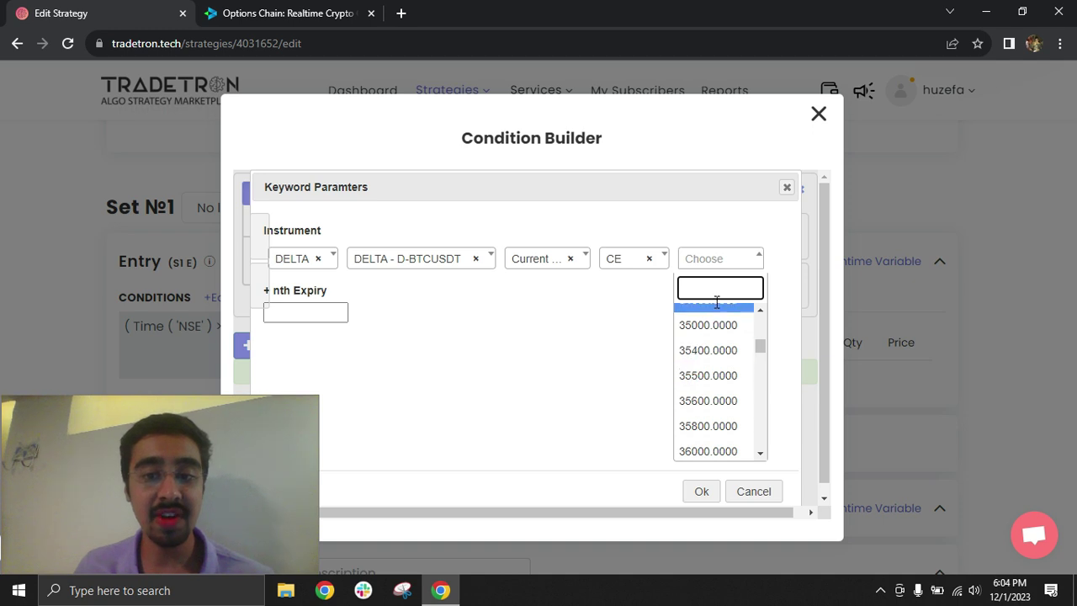
scroll(720, 379, down, 5)
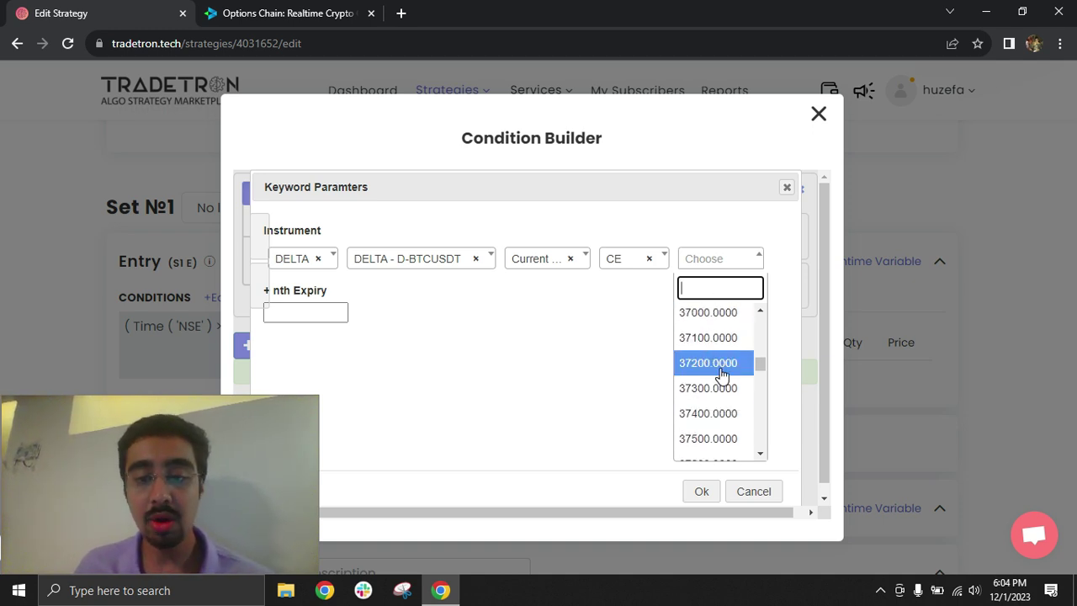
scroll(724, 383, down, 6)
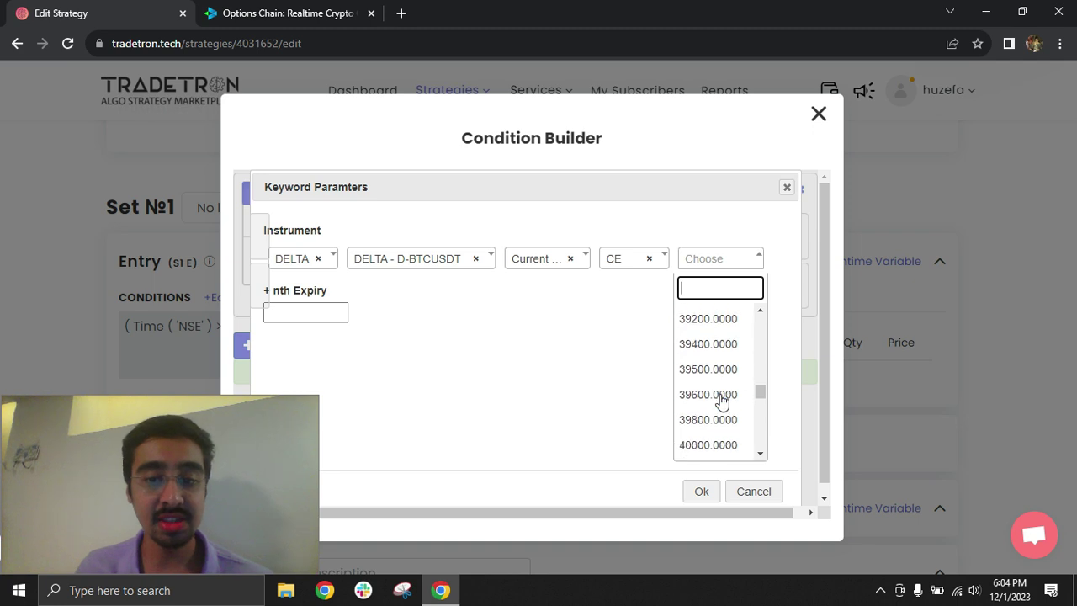
scroll(722, 402, down, 10)
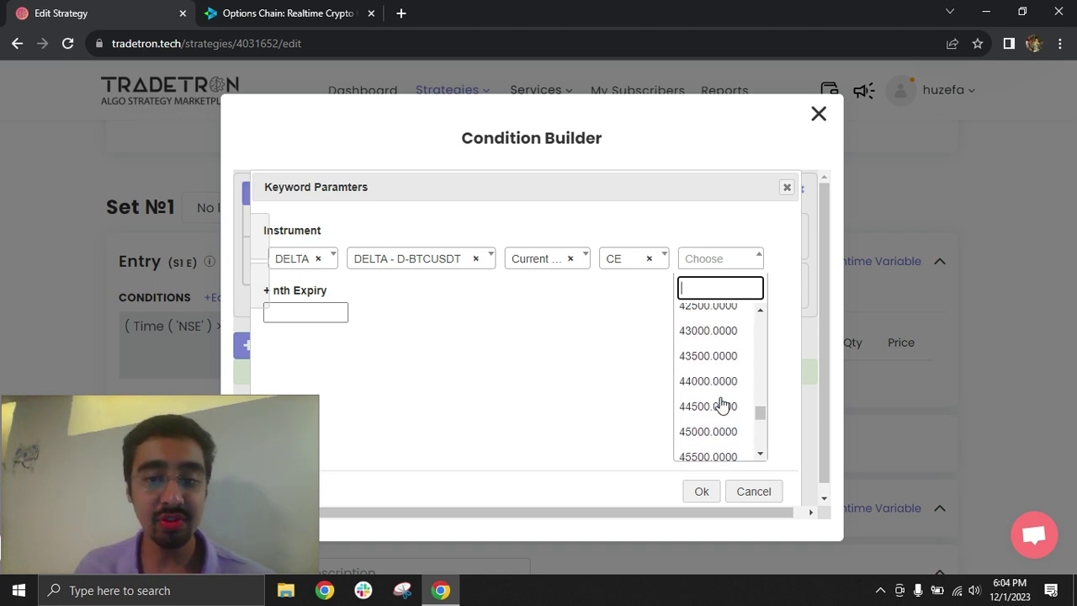
scroll(720, 404, down, 8)
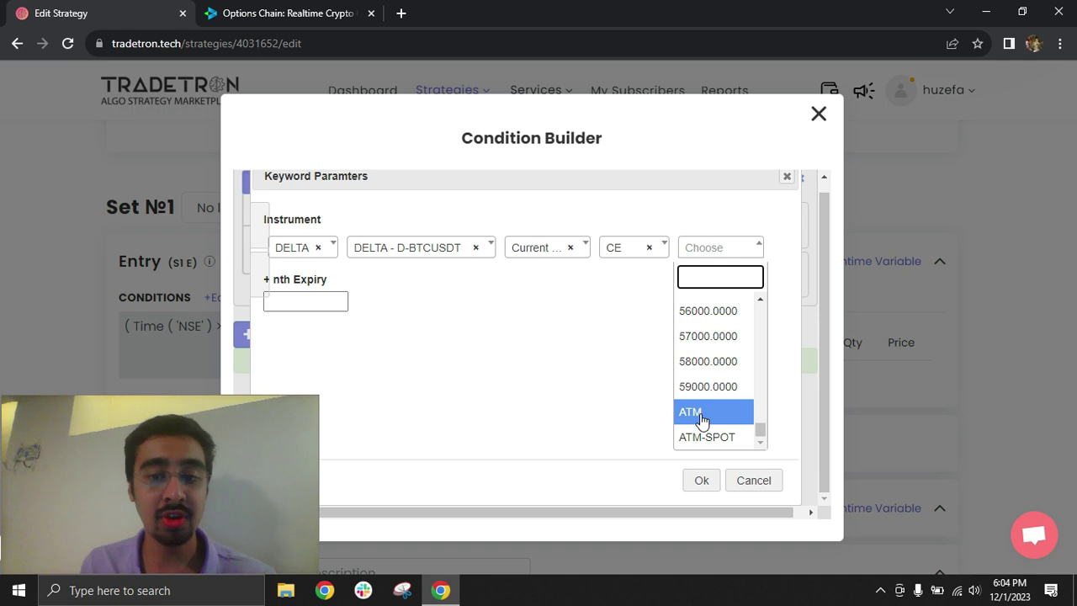
click(701, 413)
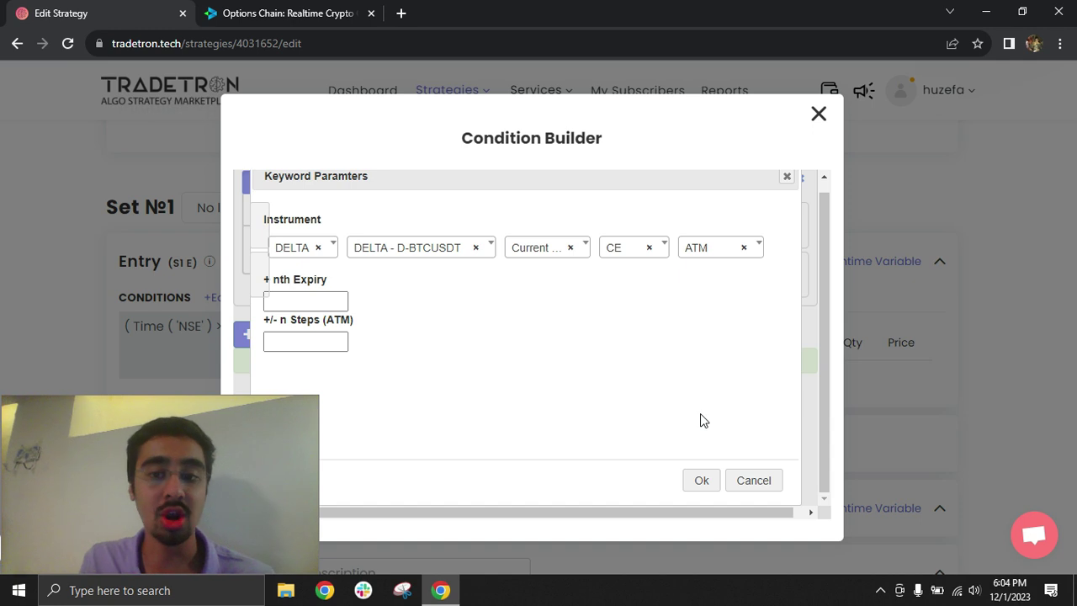
Switch to Delta Exchange's options chain and examine the BTC strikes around the current price
click(700, 249)
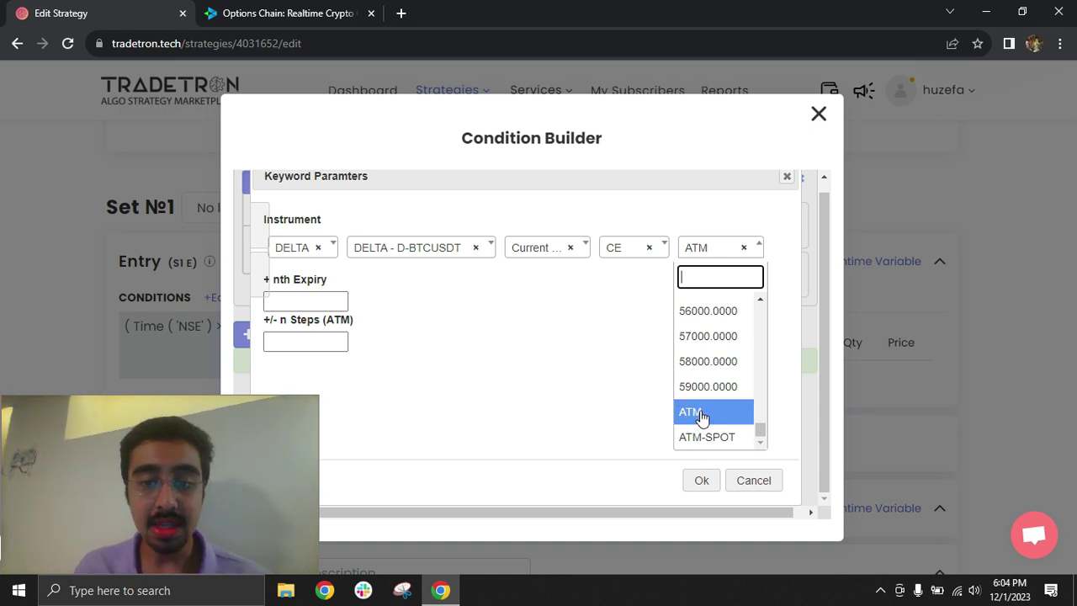
scroll(704, 412, up, 3)
click(263, 10)
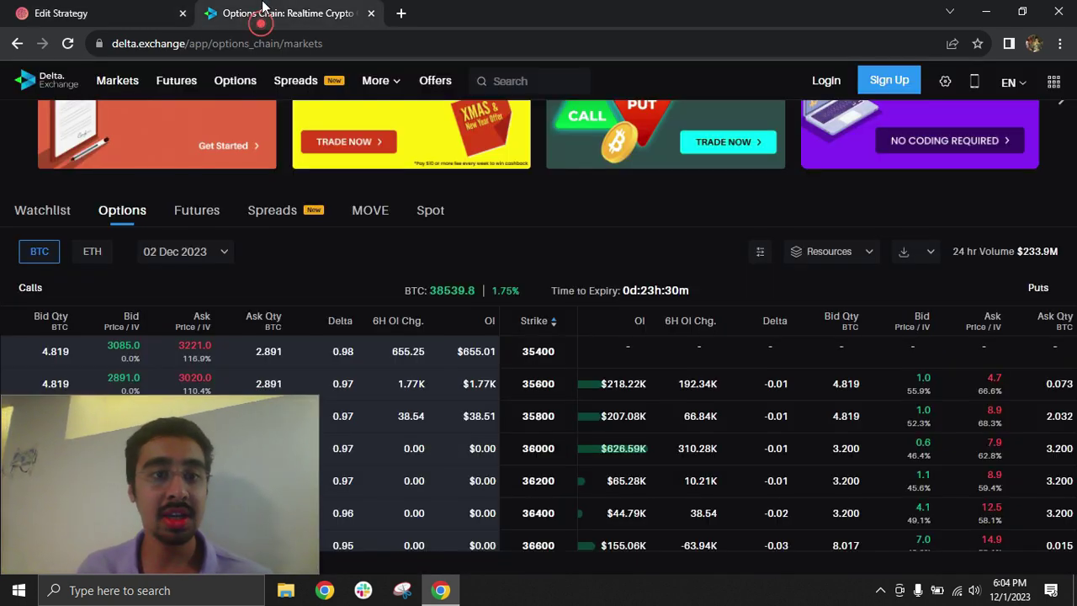
scroll(517, 383, down, 1)
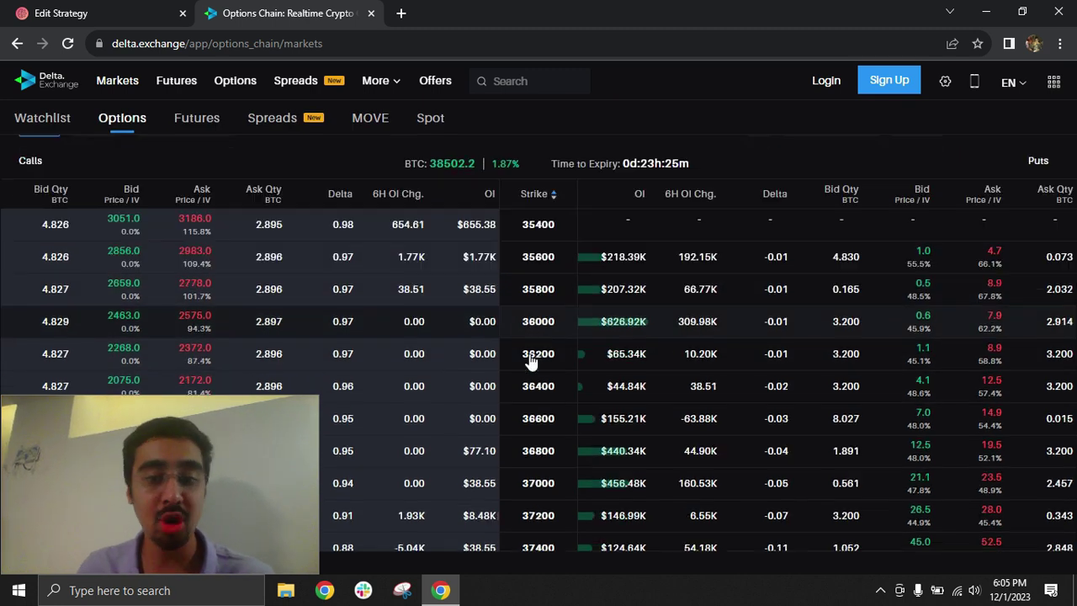
scroll(526, 372, down, 2)
scroll(572, 382, down, 1)
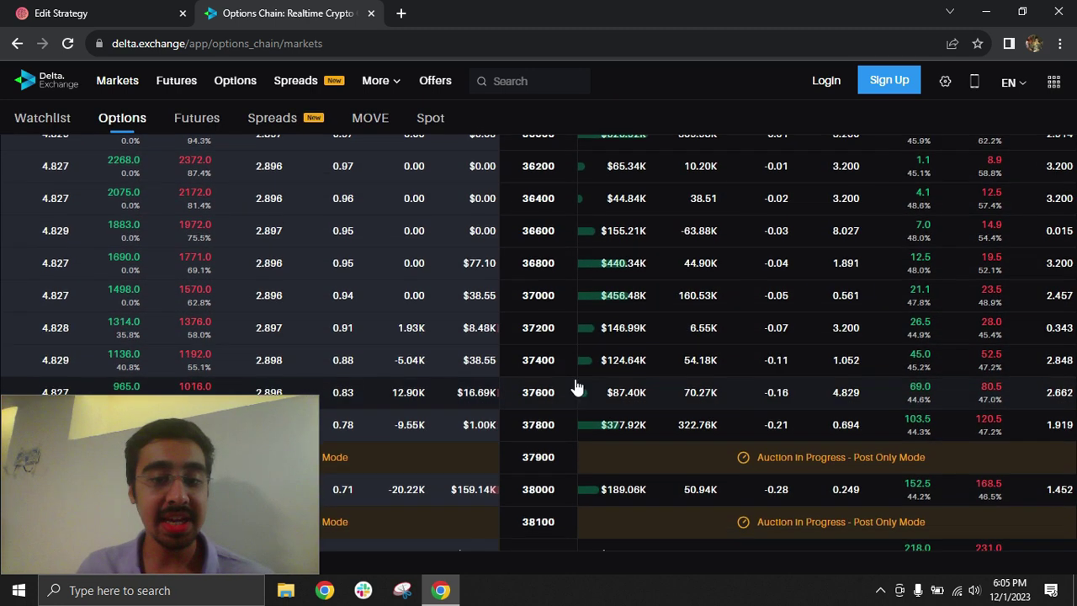
scroll(505, 421, down, 1)
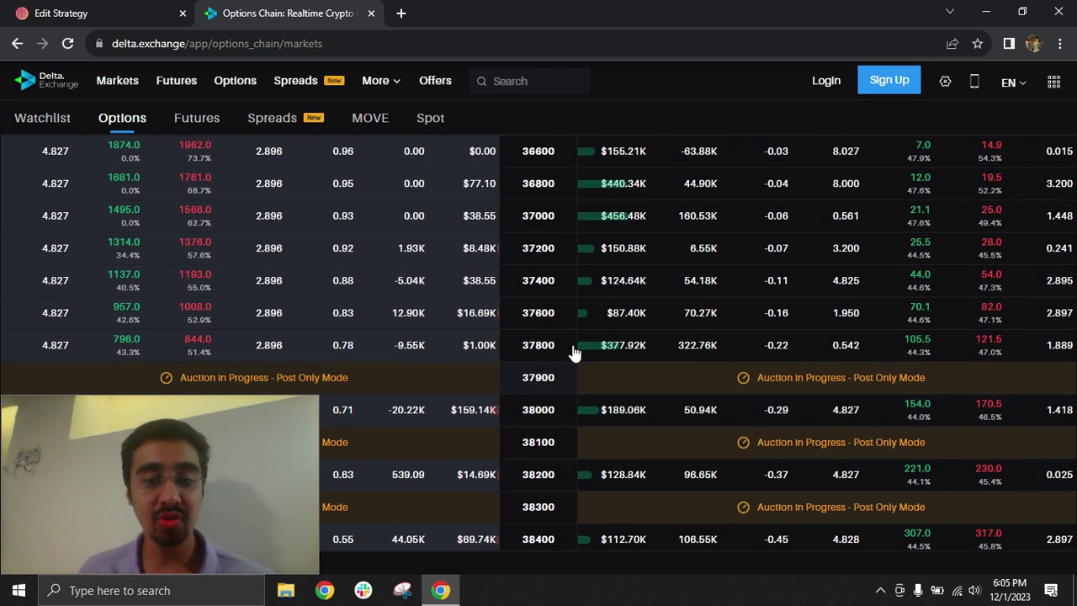
scroll(529, 383, down, 2)
scroll(505, 337, down, 1)
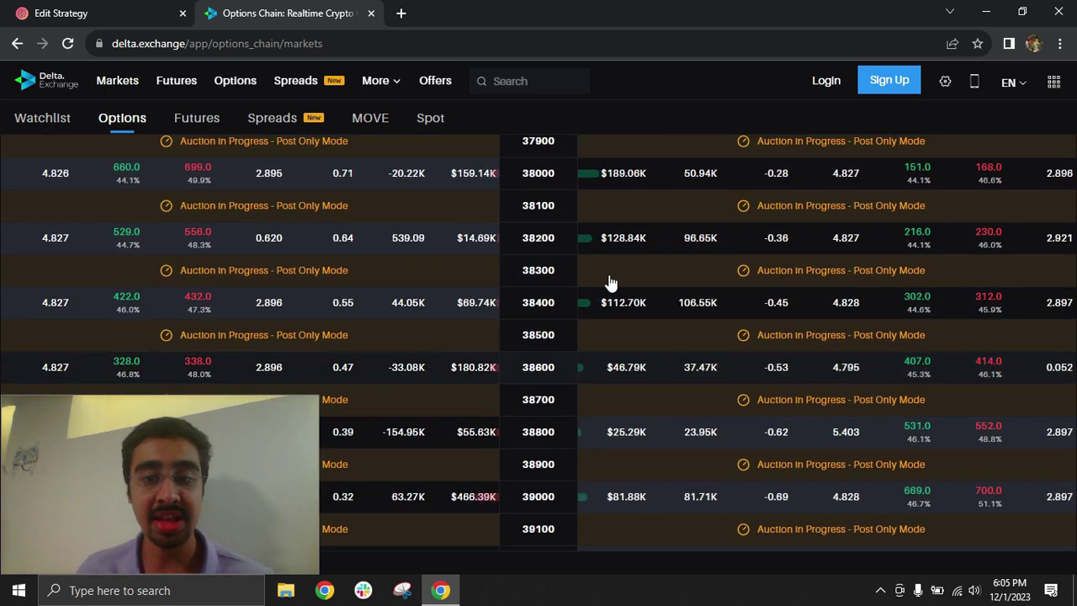
scroll(482, 464, up, 2)
scroll(493, 447, down, 3)
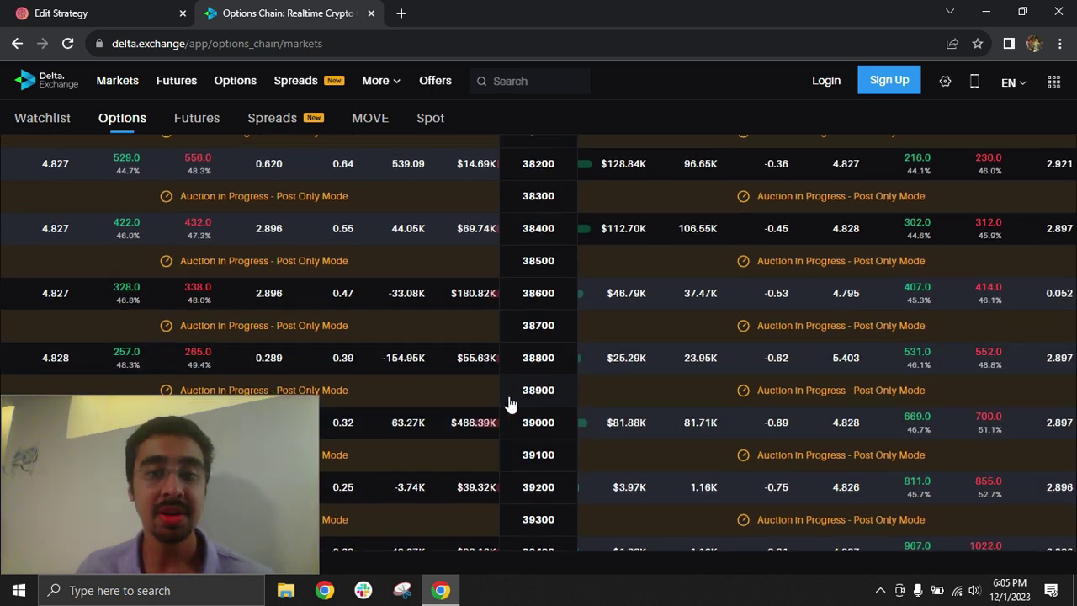
scroll(539, 374, up, 2)
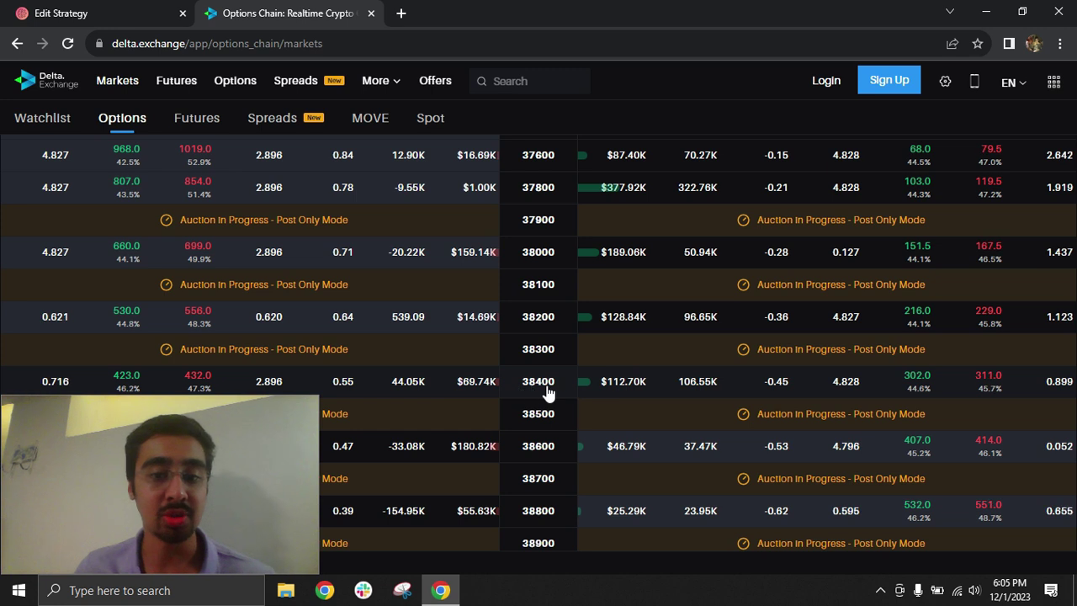
Open the 38400 BTC call's trade page, return to the options chain and examine the nearby strikes
click(518, 386)
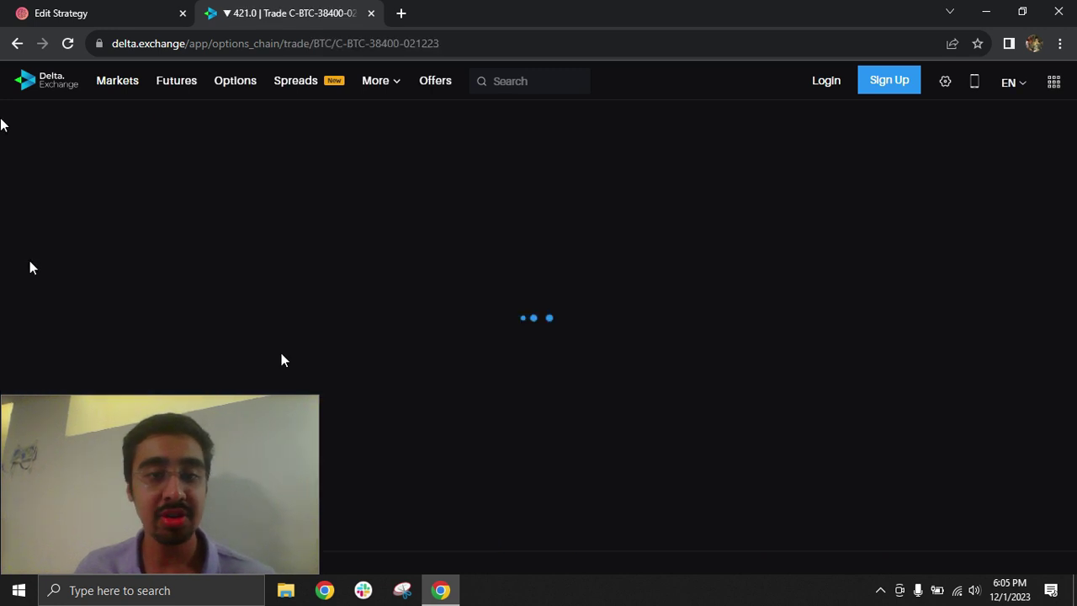
click(17, 43)
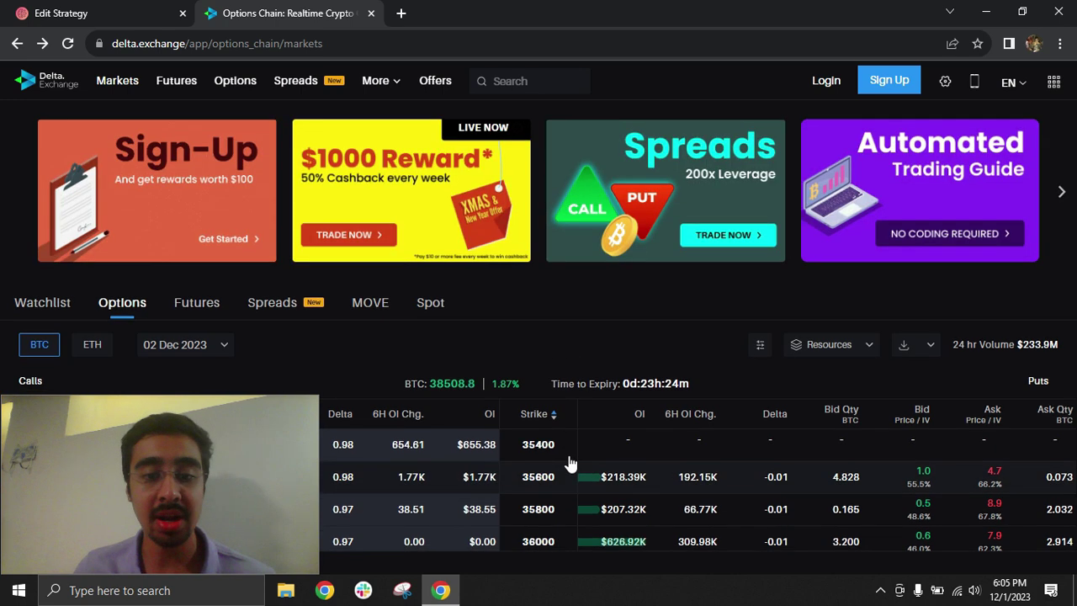
scroll(563, 379, down, 5)
scroll(557, 400, down, 1)
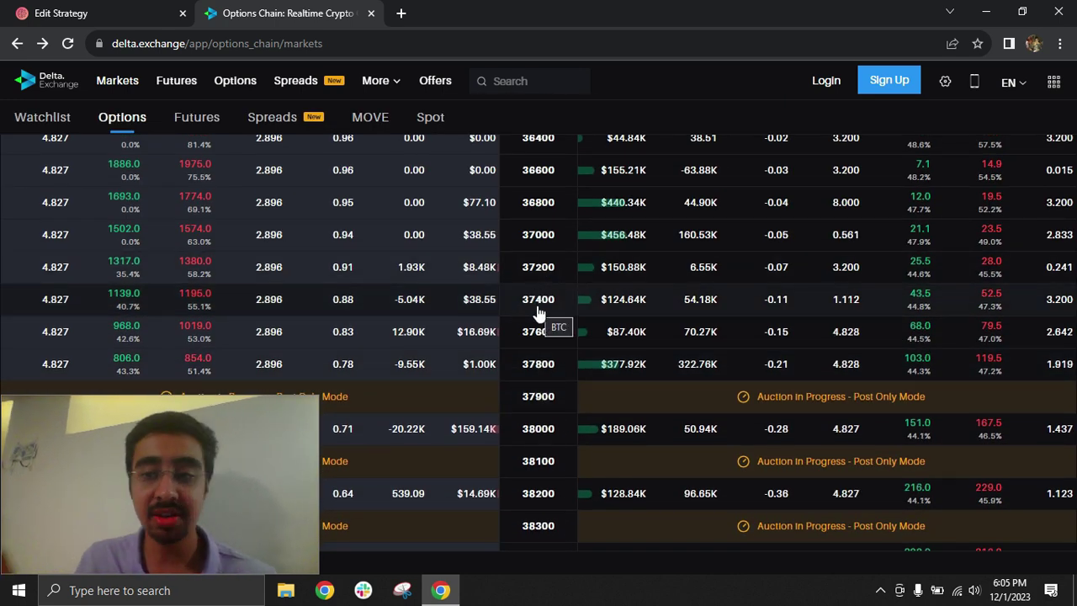
scroll(533, 396, down, 2)
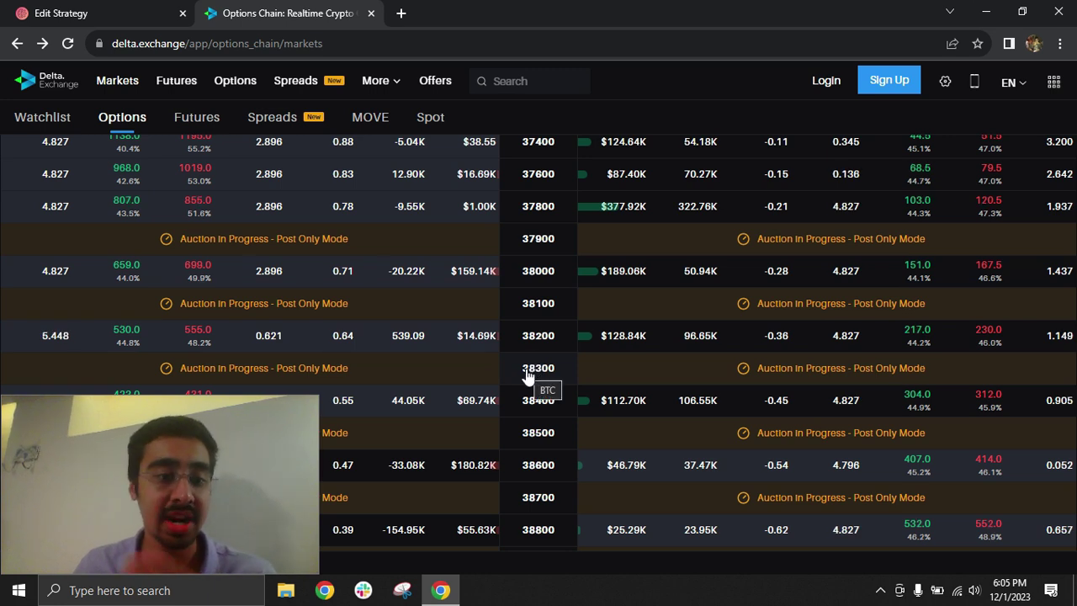
Return to Tradetron, set the LTP instrument's strike to 38400 and confirm the keyword parameters
click(115, 8)
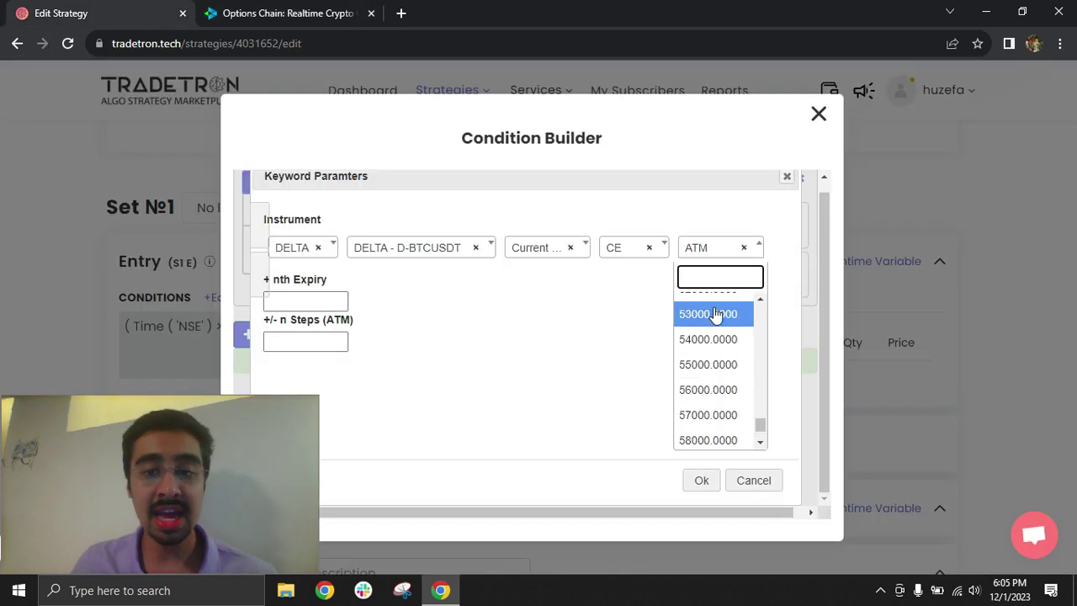
scroll(719, 378, up, 10)
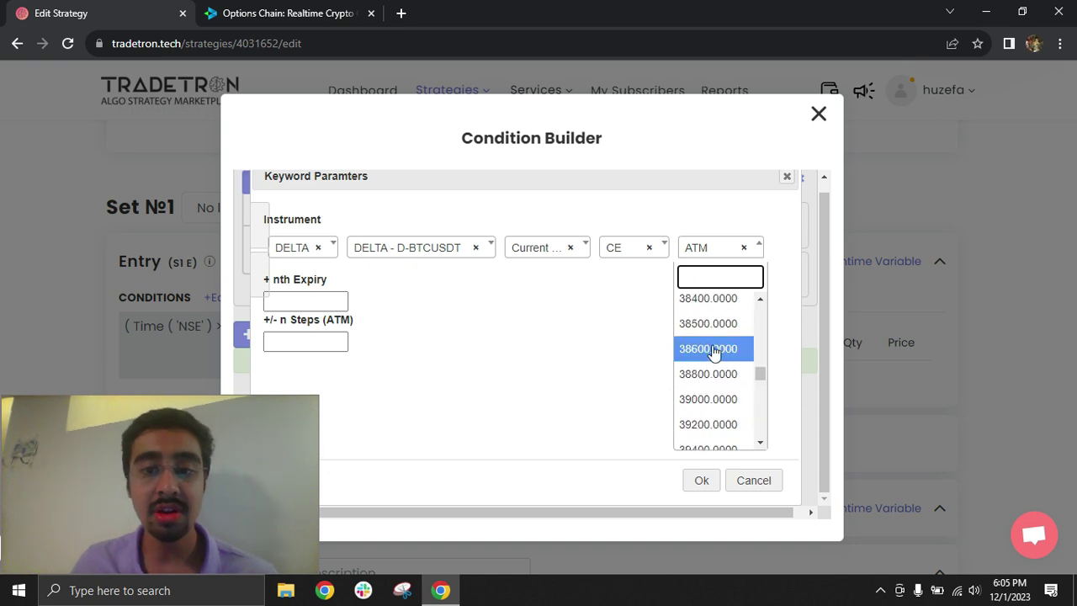
click(711, 299)
click(700, 483)
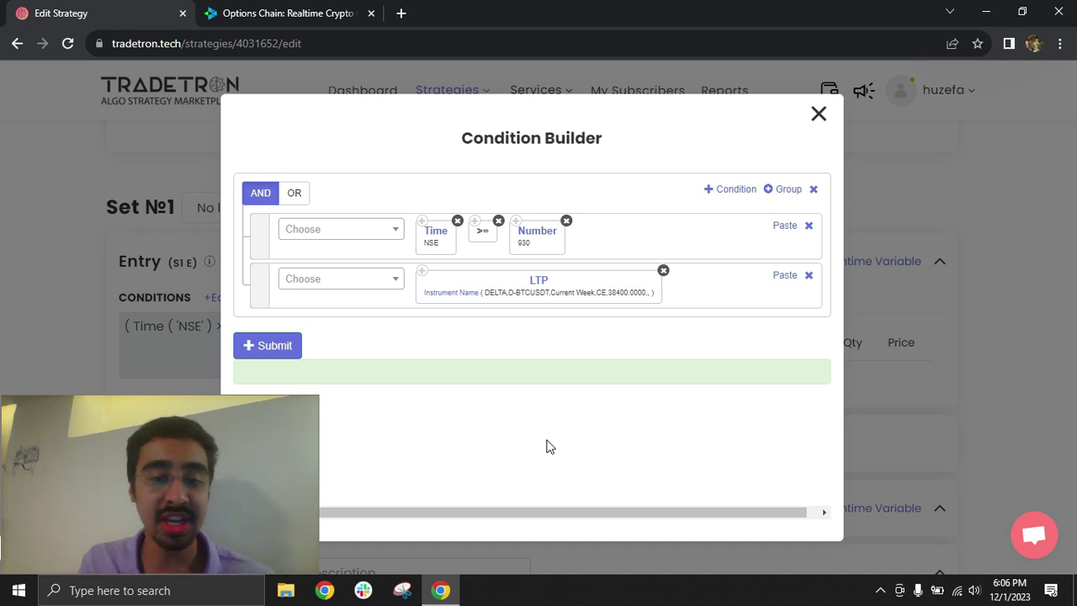
Delete the LTP condition, submit the remaining entry condition and close the Condition Builder
click(809, 275)
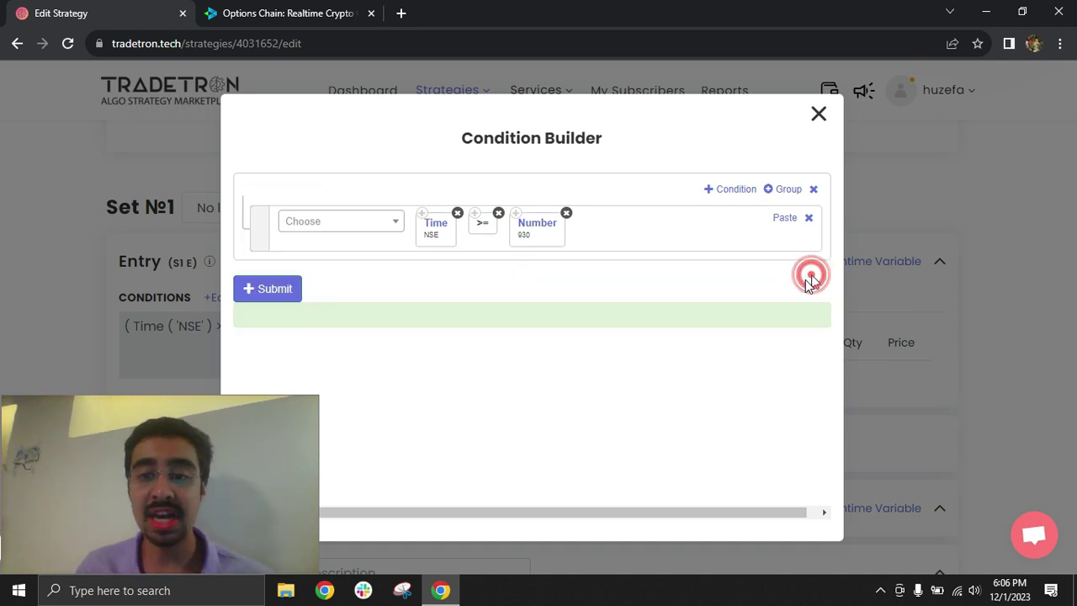
click(262, 287)
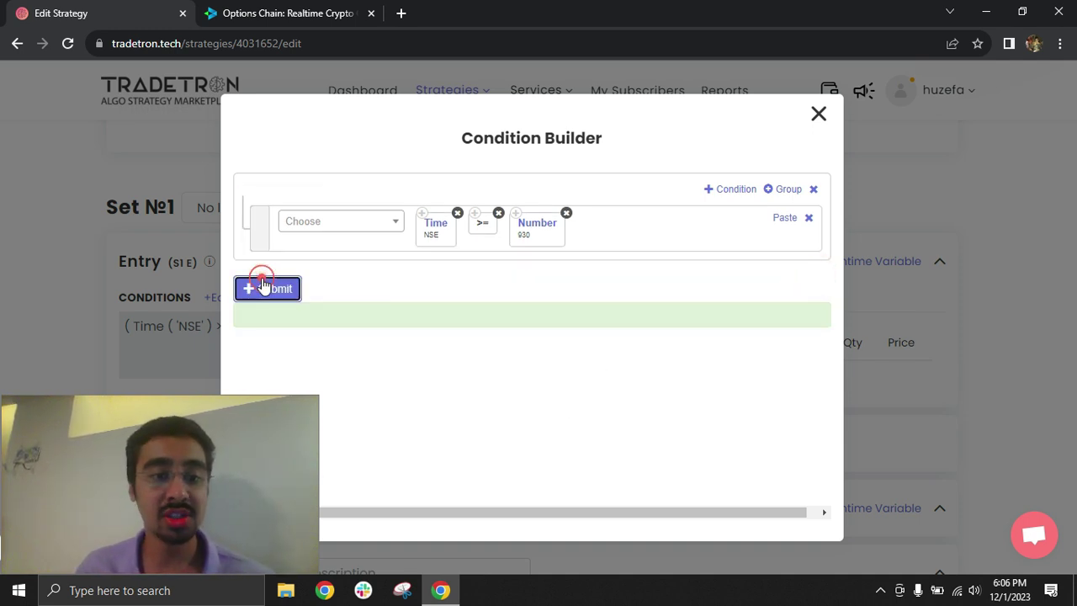
click(817, 113)
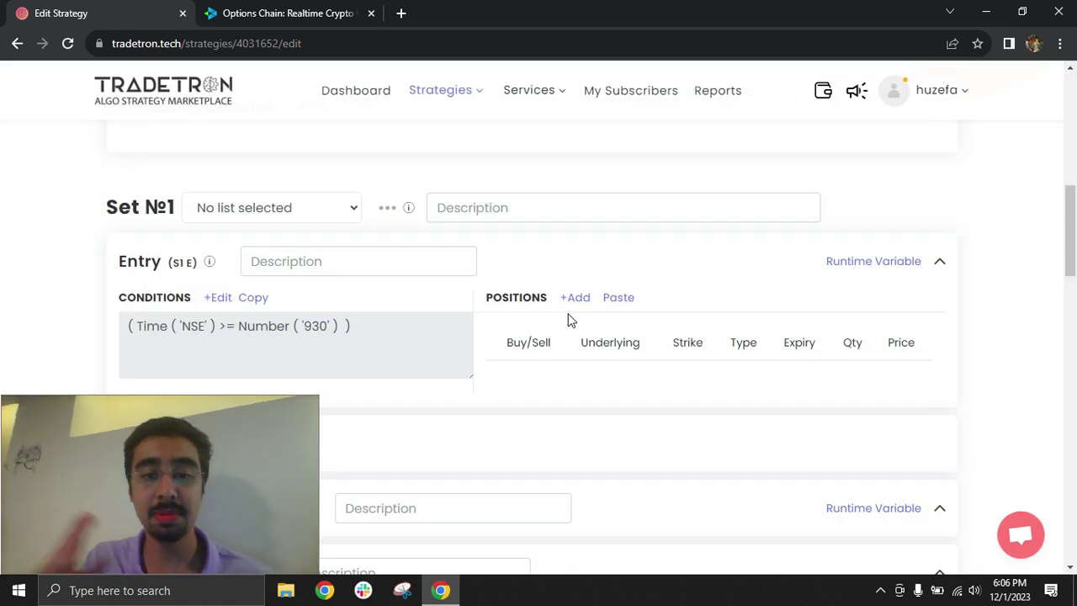
Start a sell position for Set 1's entry with exchange DELTA, type Call and underlying D-BTCUSDT
click(564, 300)
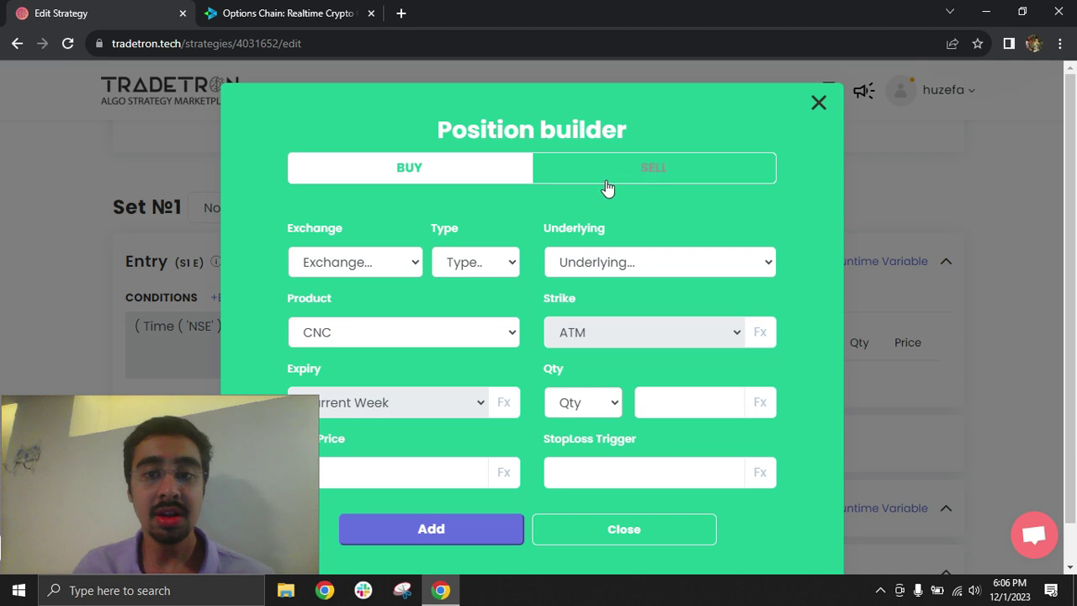
click(656, 173)
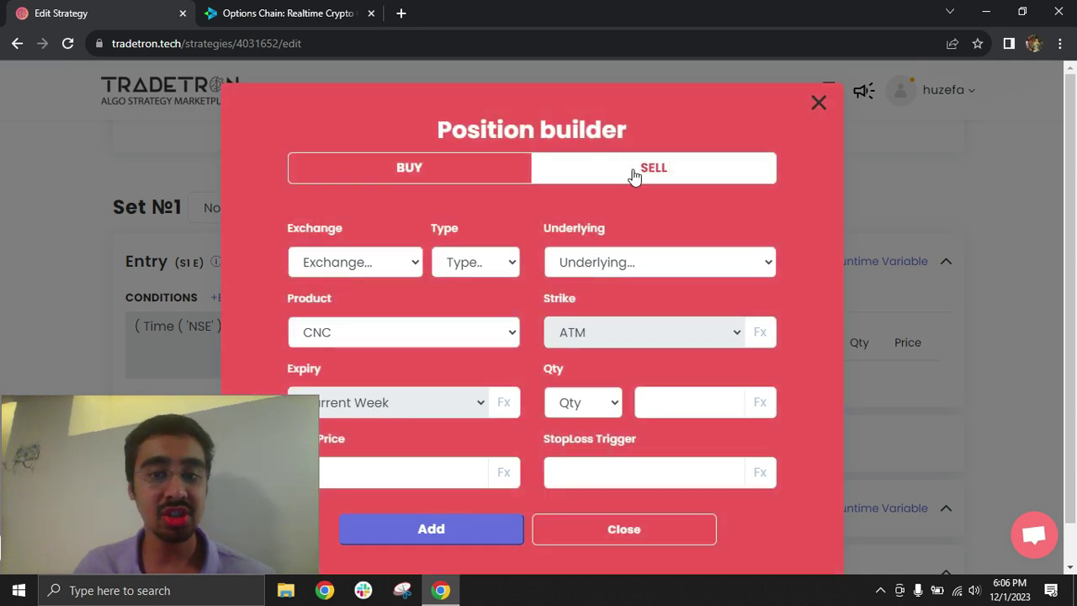
click(358, 264)
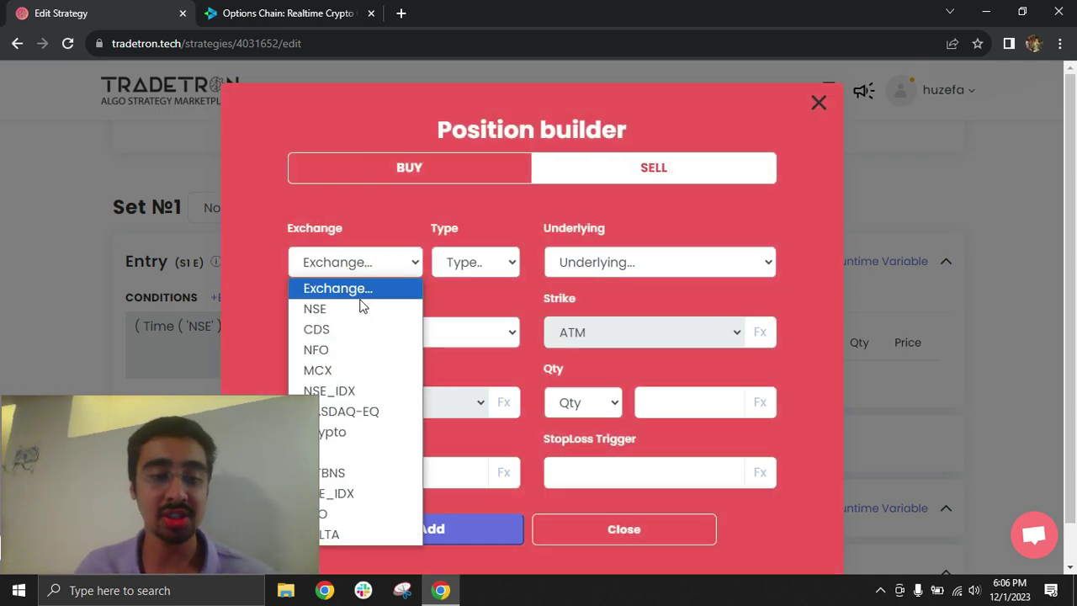
click(354, 536)
click(498, 265)
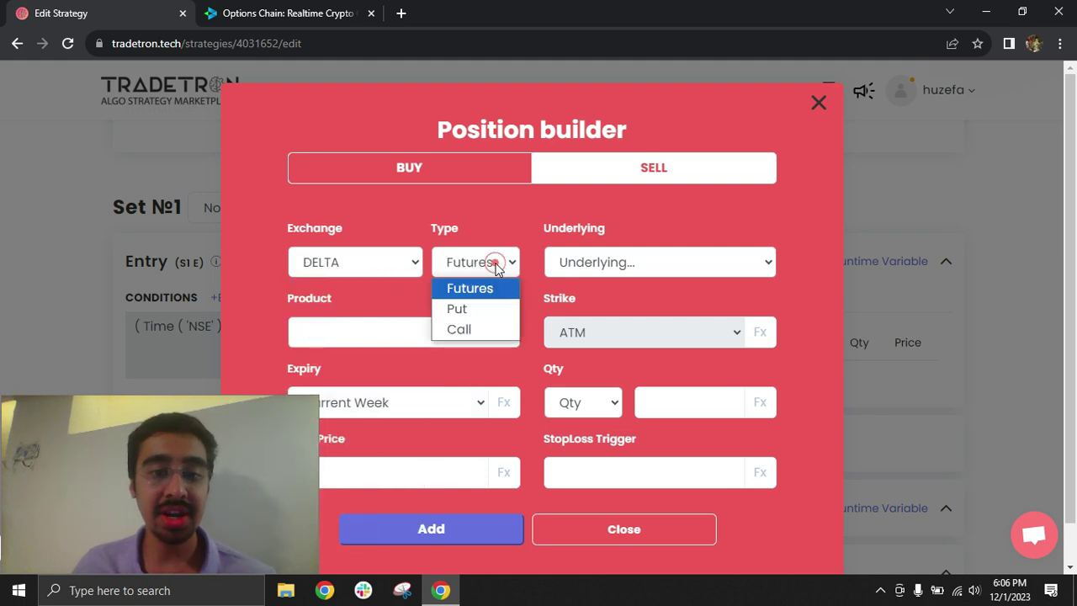
click(472, 331)
click(596, 268)
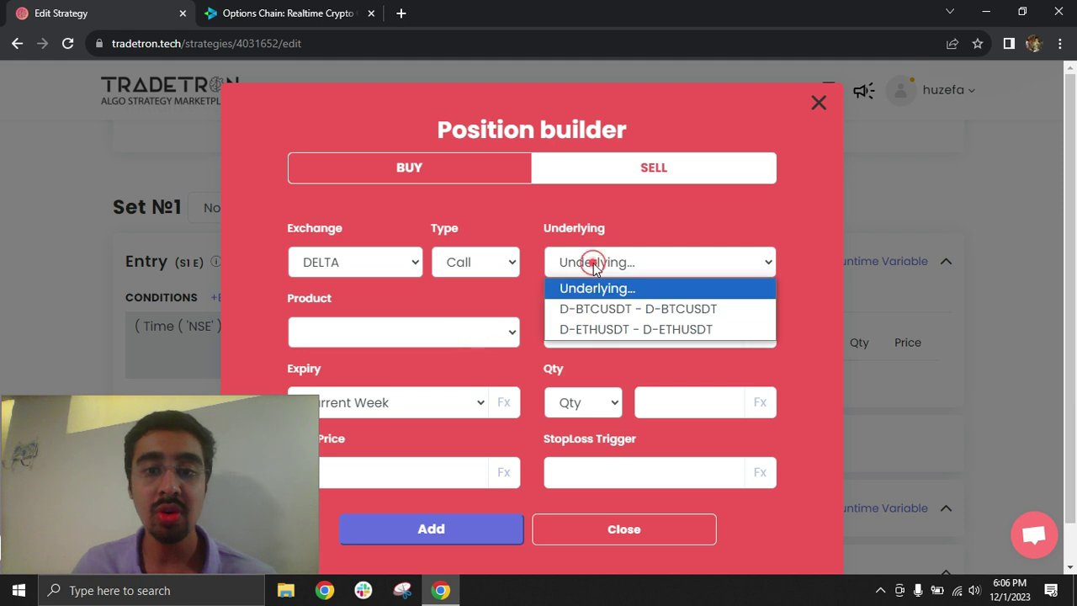
click(623, 310)
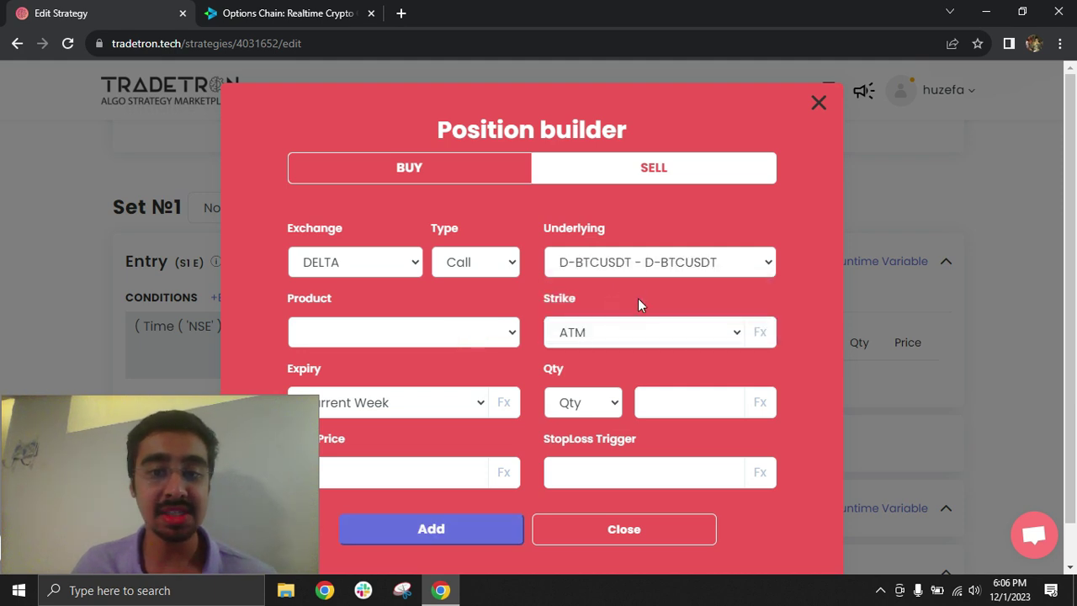
Set the call position's strike to 38400 and its expiry to 2023-12-02
click(575, 335)
scroll(614, 210, down, 10)
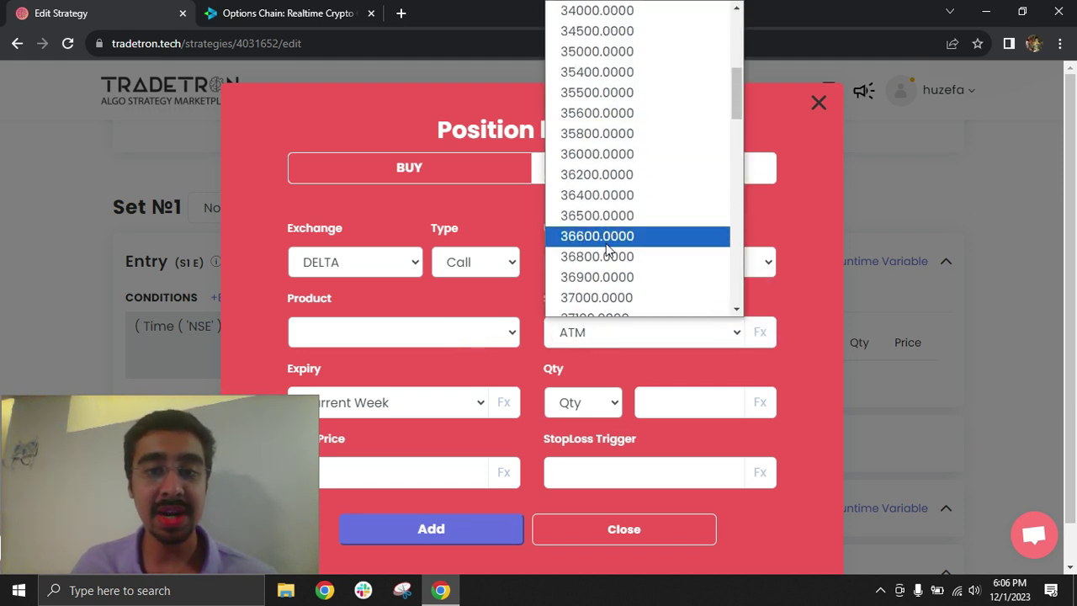
scroll(607, 218, up, 6)
scroll(608, 176, down, 2)
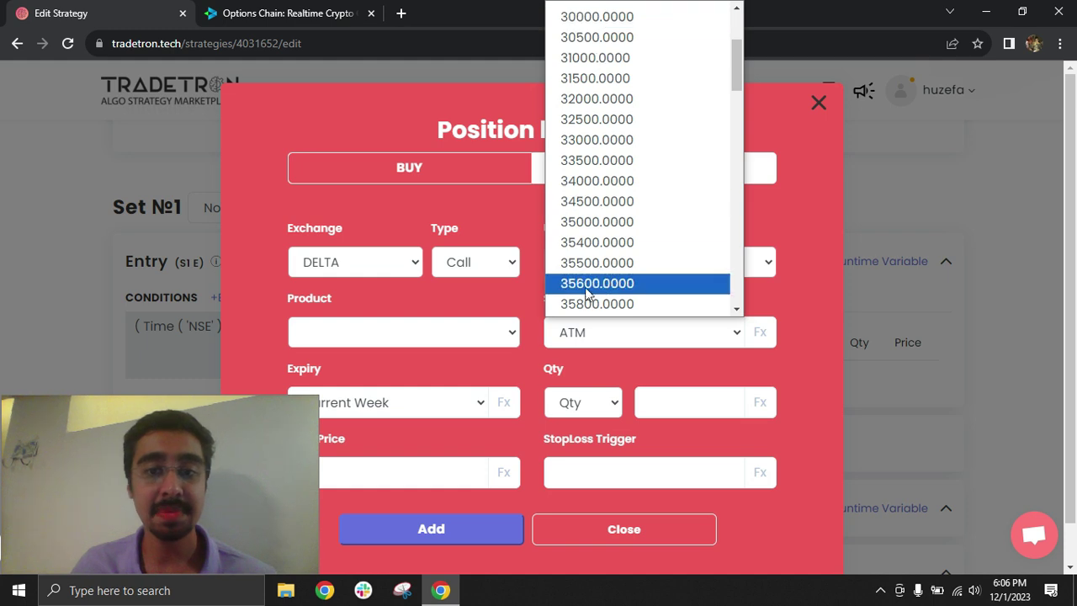
scroll(610, 286, down, 3)
scroll(594, 273, down, 2)
scroll(596, 274, up, 5)
scroll(597, 272, down, 7)
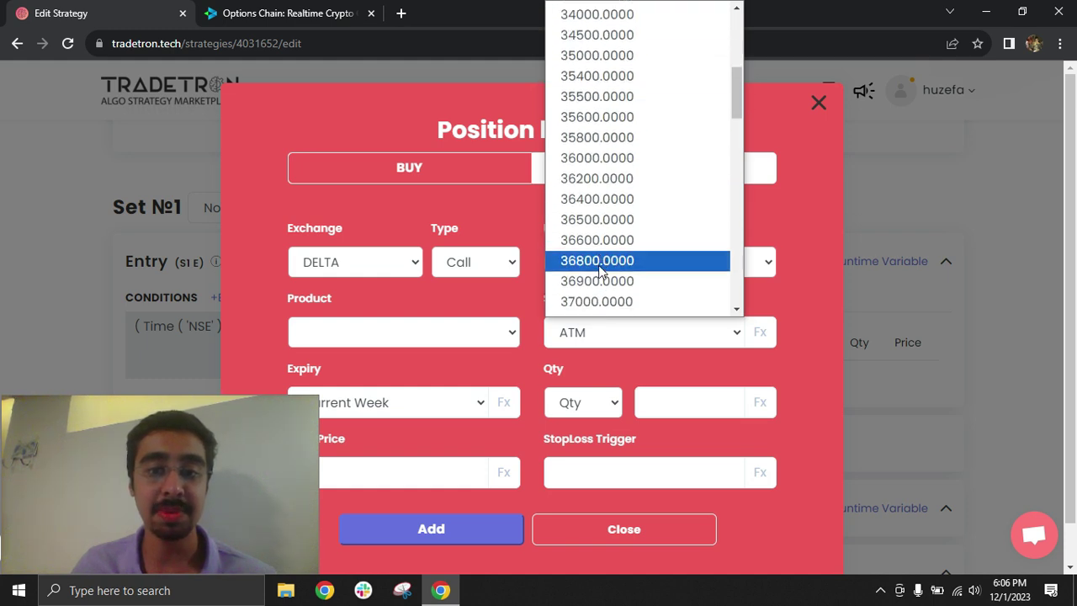
click(599, 281)
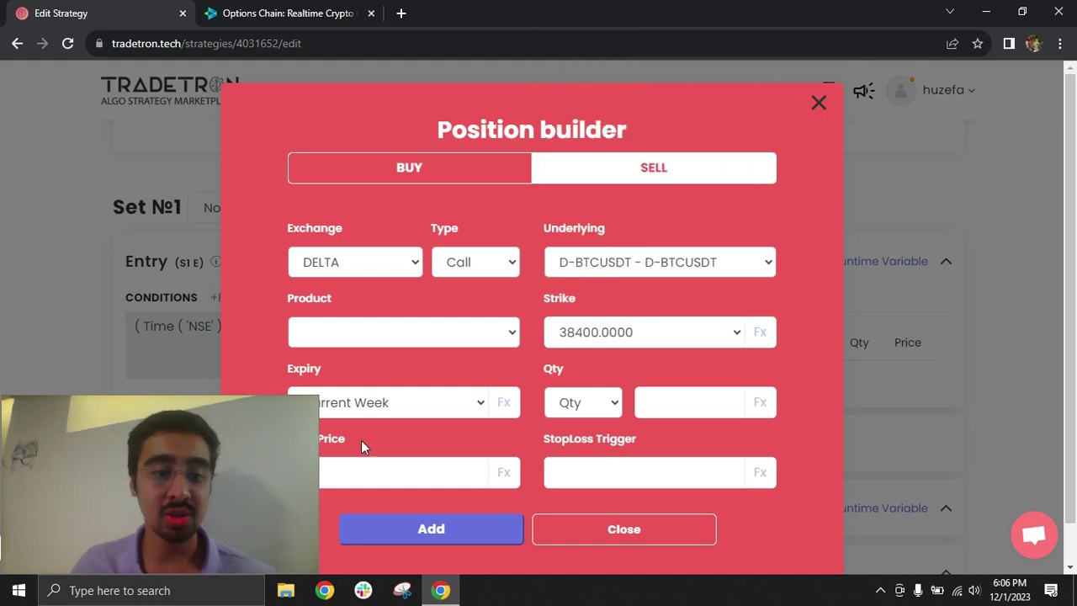
click(381, 404)
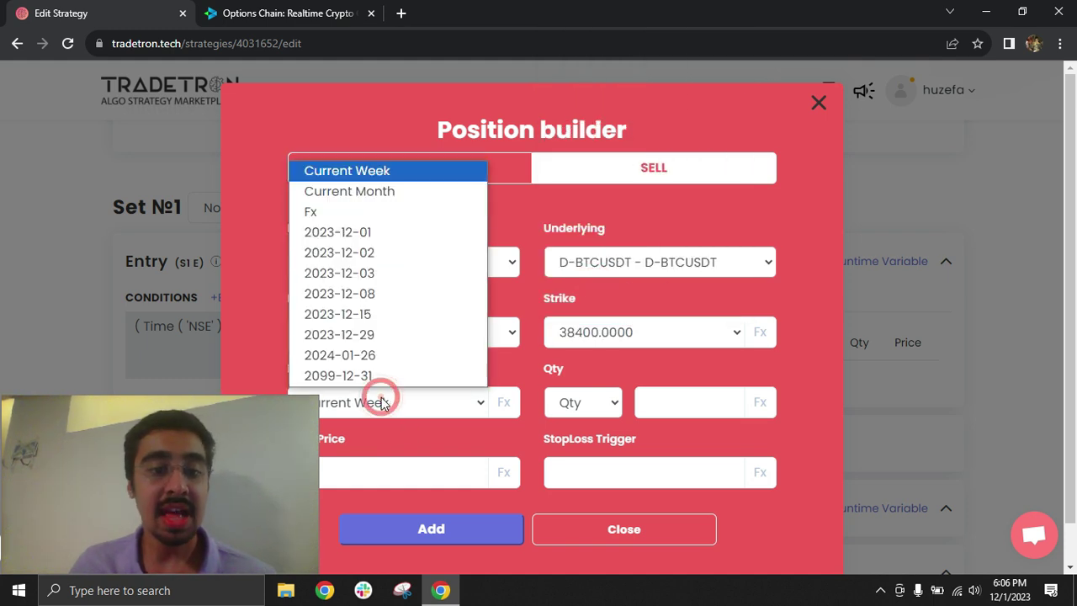
click(381, 253)
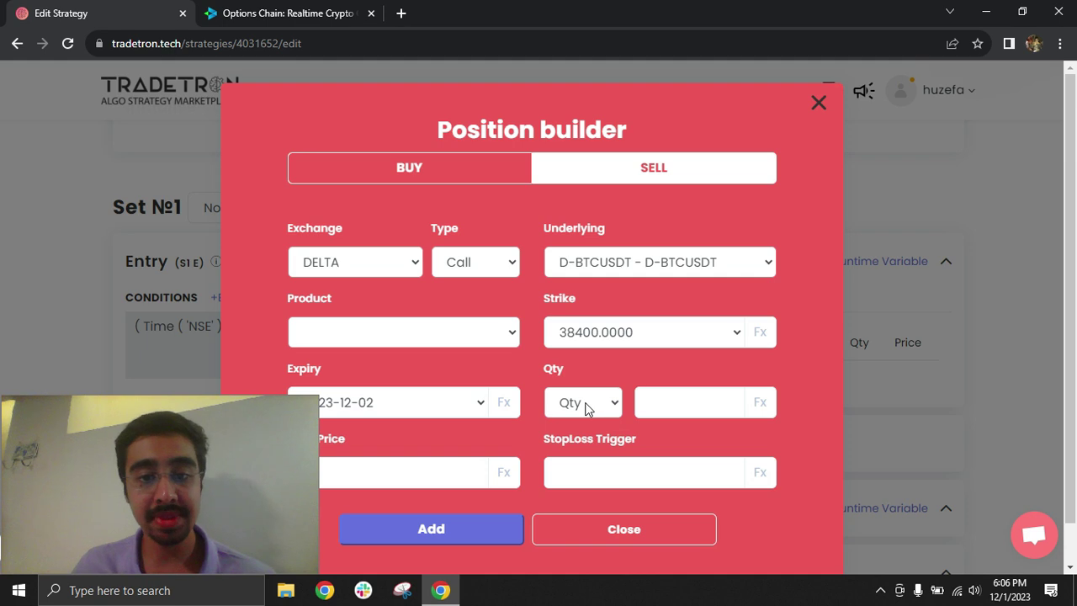
Set the call position's quantity to 1 with Lots as the unit and add the position to the set
click(587, 403)
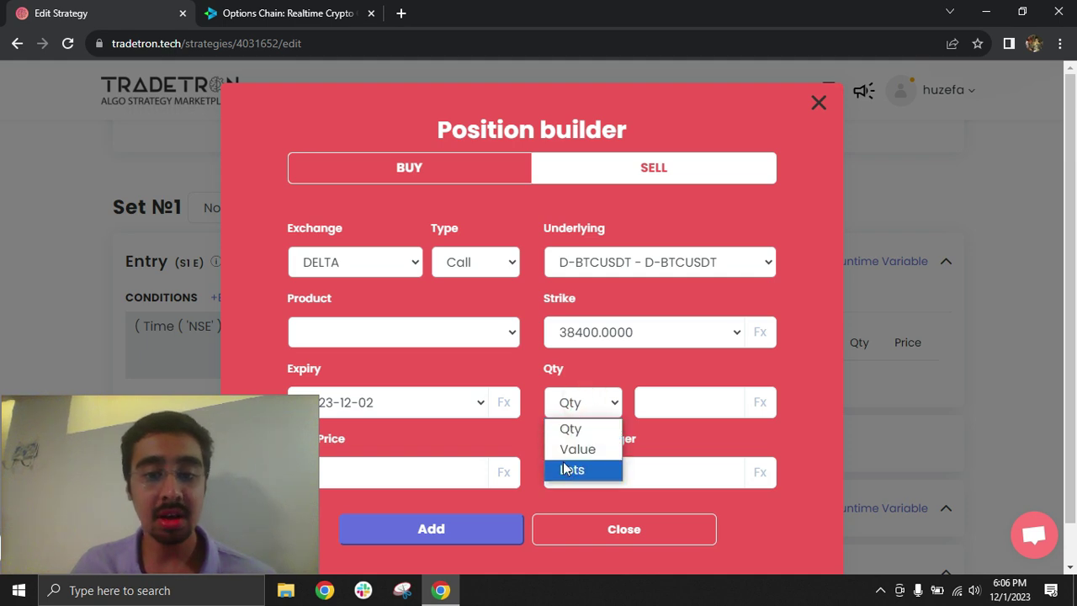
click(600, 430)
click(650, 401)
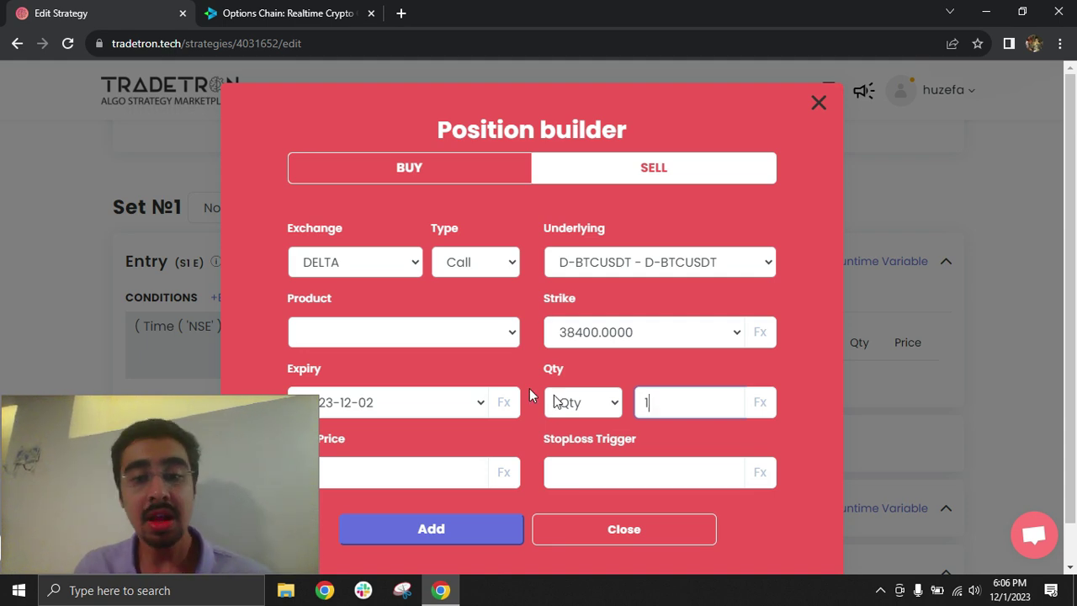
click(586, 405)
click(584, 469)
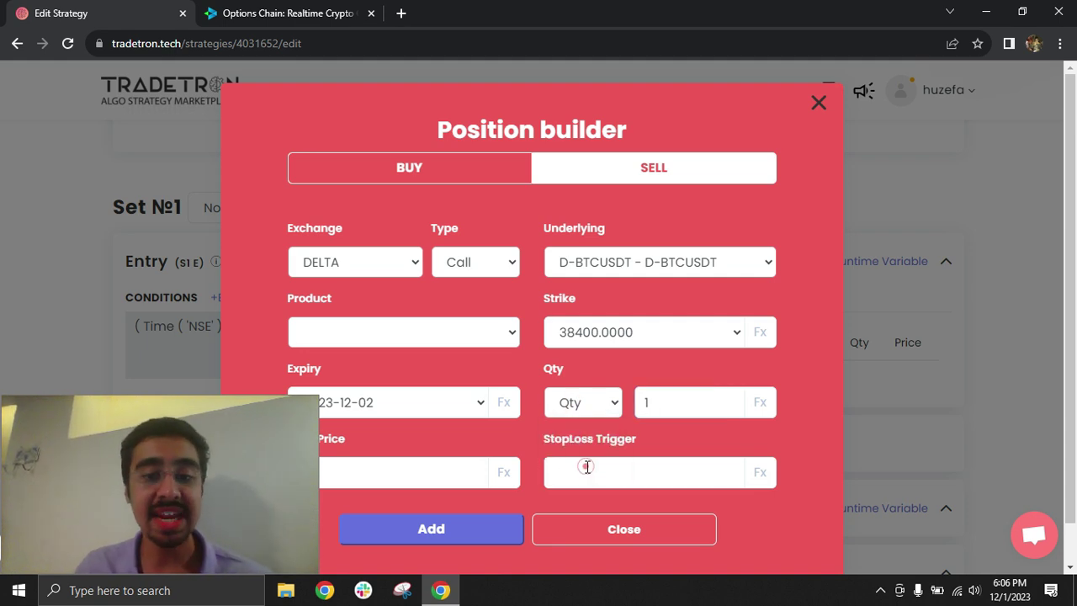
click(667, 399)
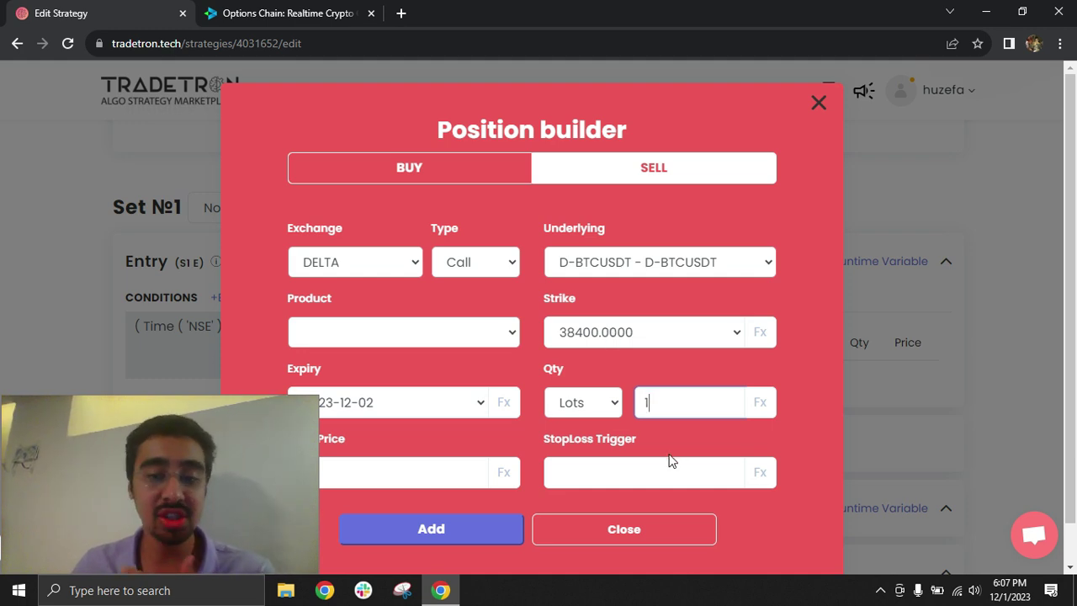
click(606, 402)
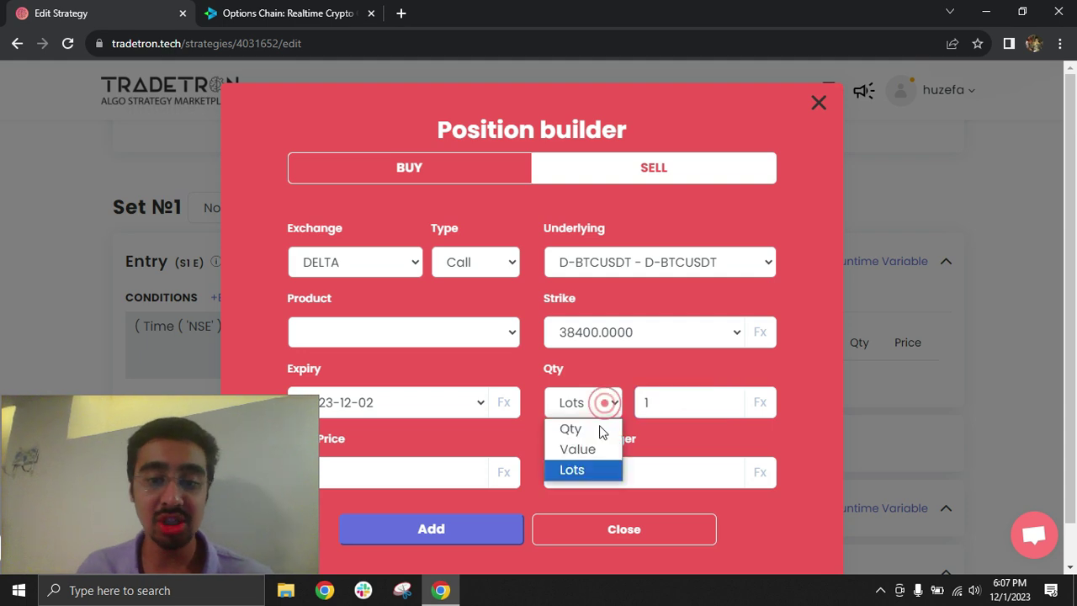
click(572, 469)
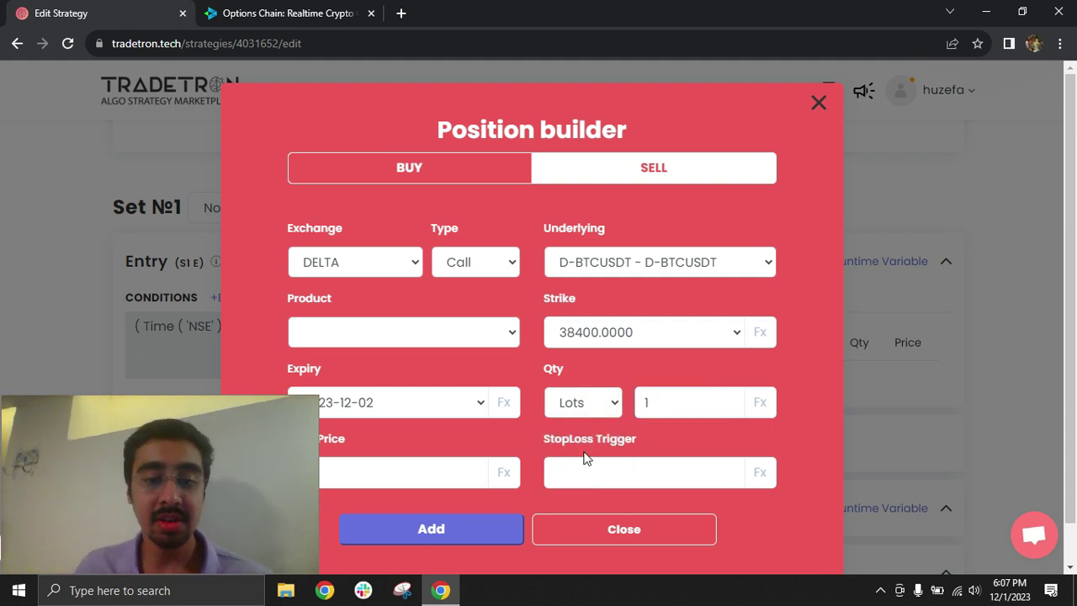
click(443, 530)
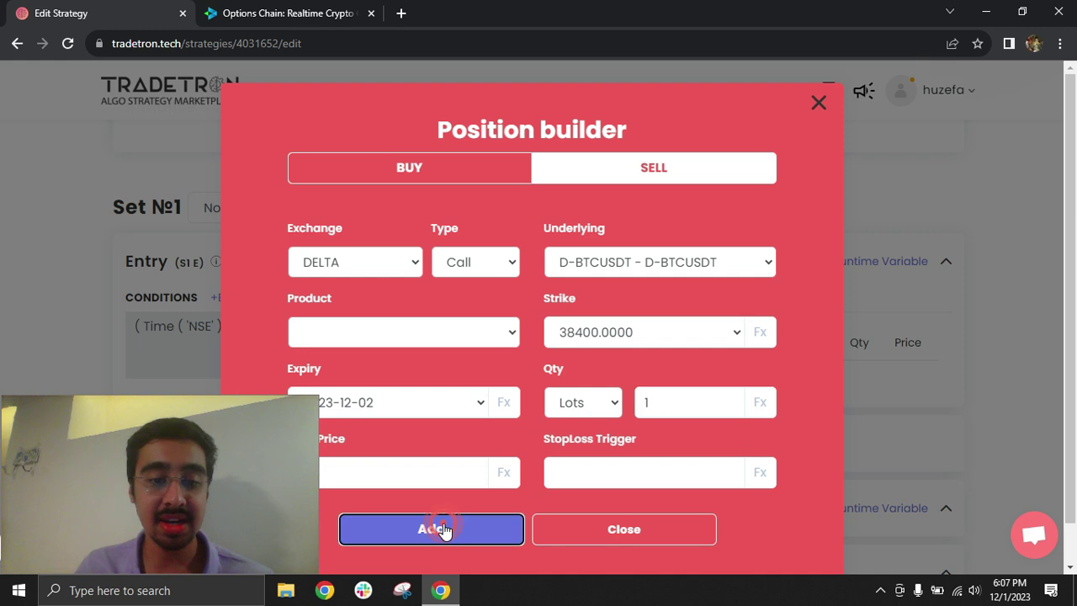
Add a matching sell Put position on D-BTCUSDT with strike 38400, expiry 2023-12-02 and 1 lot, and close the Position builder
click(490, 266)
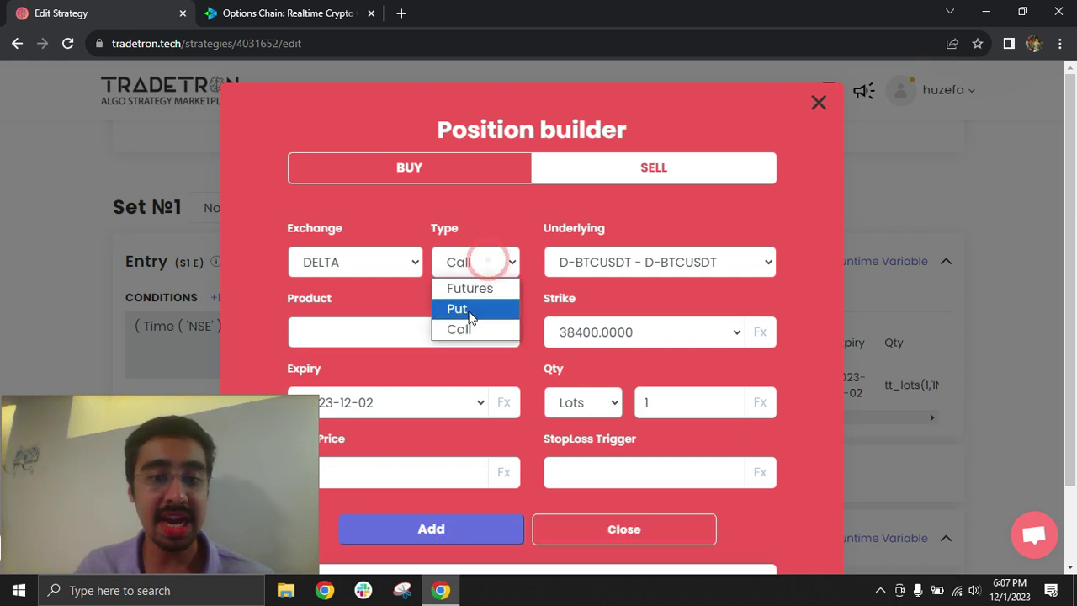
click(469, 308)
click(625, 265)
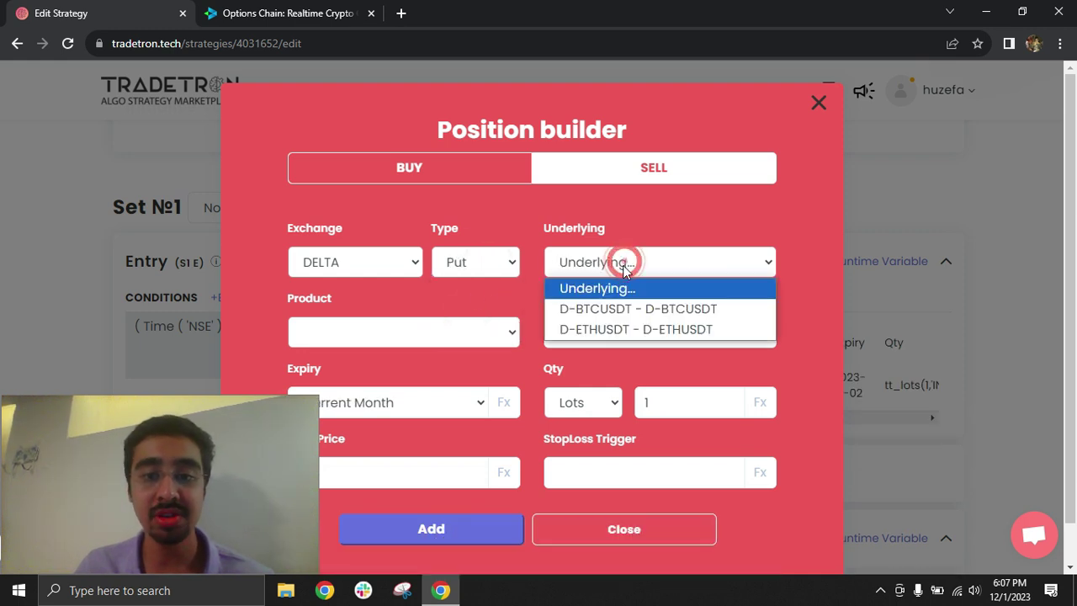
click(634, 309)
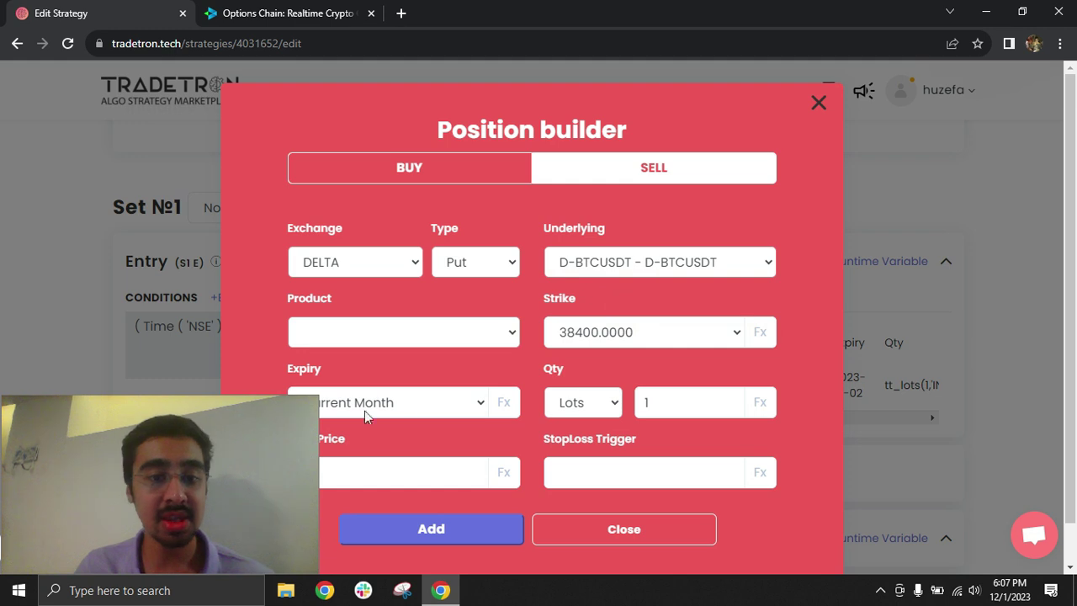
click(395, 406)
click(387, 255)
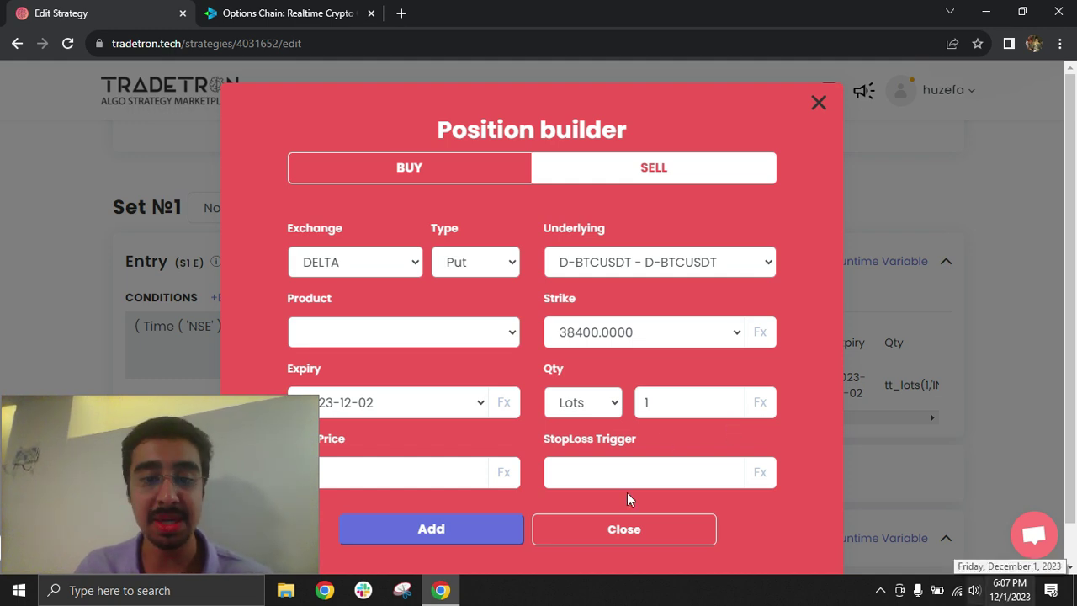
click(432, 527)
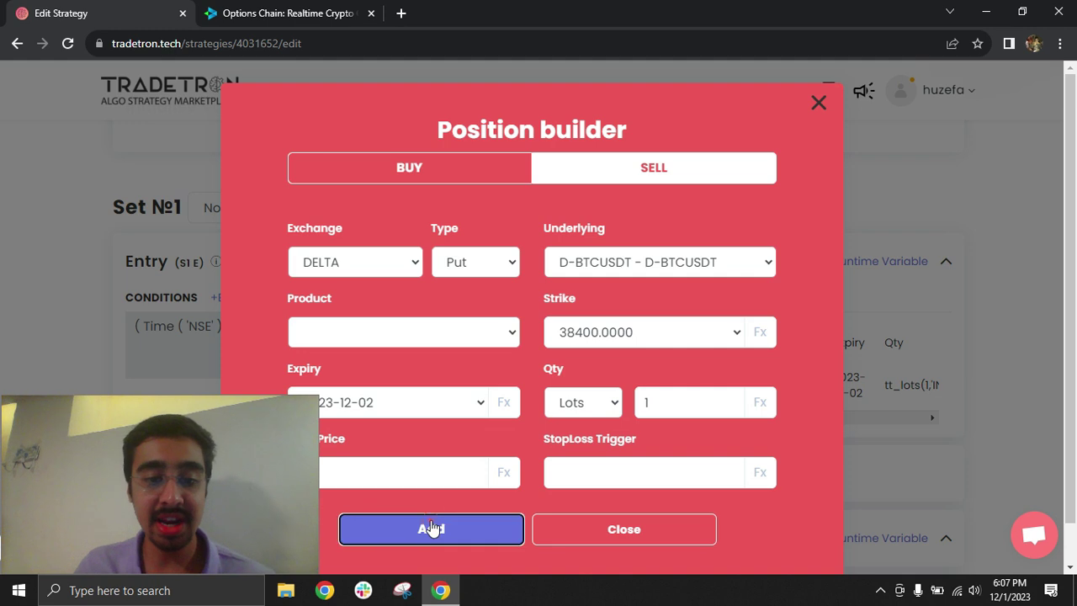
click(620, 536)
Check the profit target's number value in the Universal Exit conditions, submit the conditions and close the Condition Builder
scroll(538, 363, down, 1)
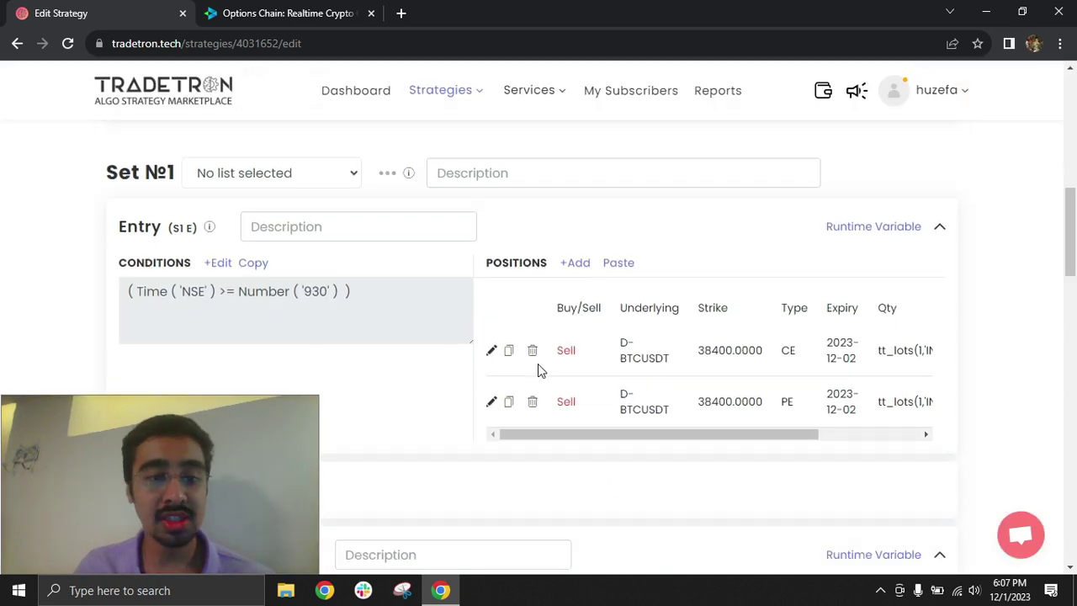
scroll(538, 363, down, 5)
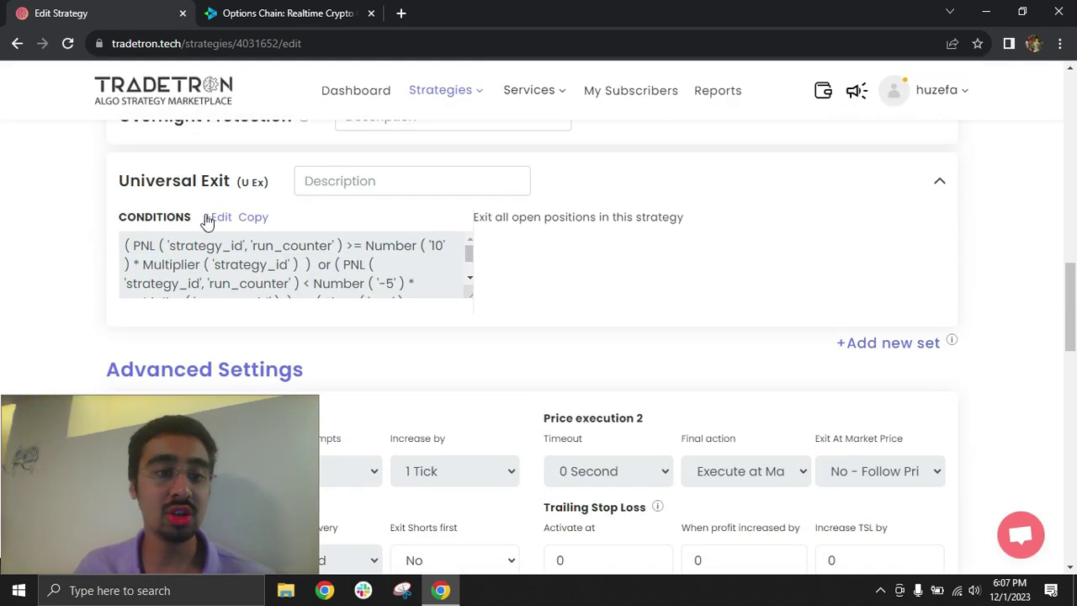
click(216, 218)
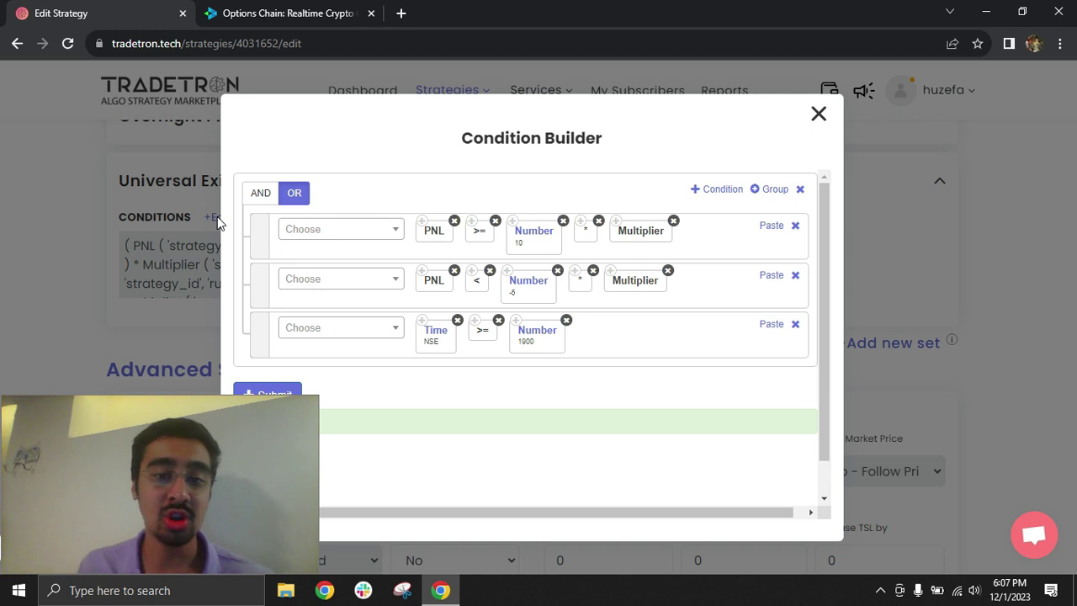
click(519, 227)
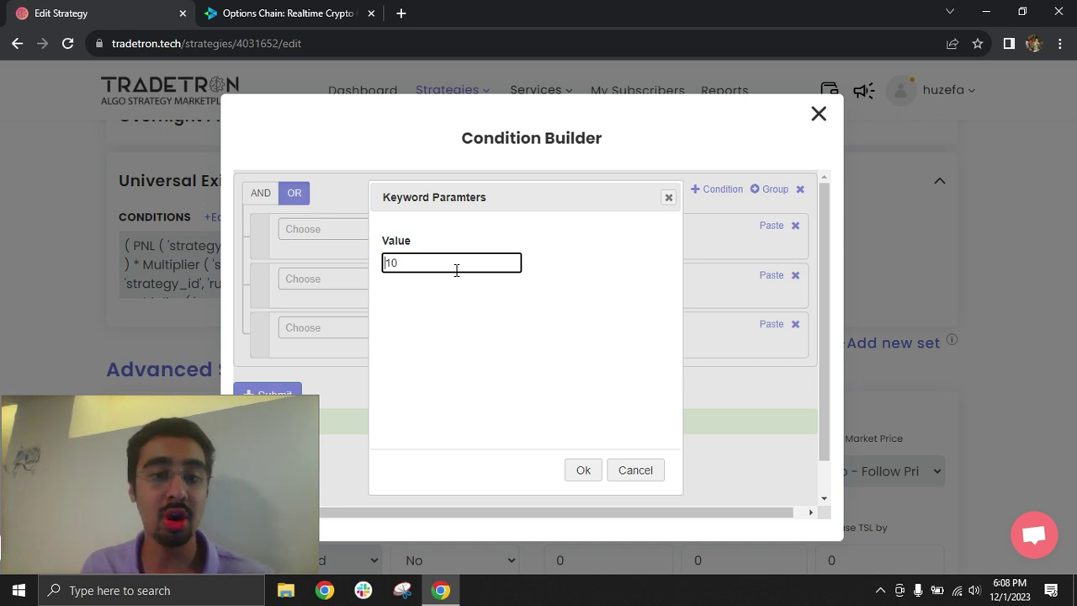
double_click(456, 269)
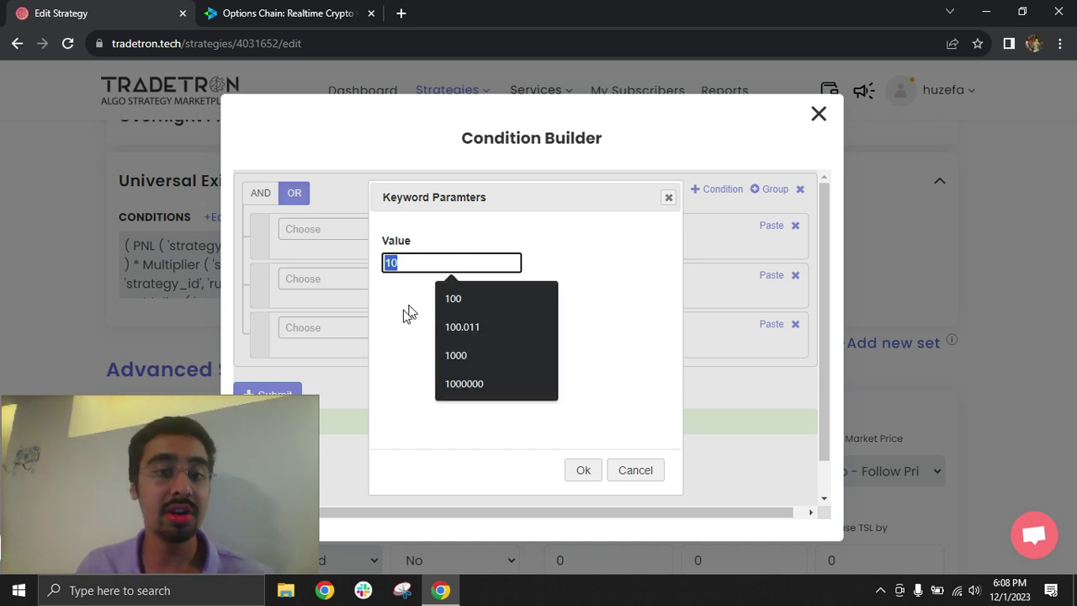
click(404, 308)
click(619, 461)
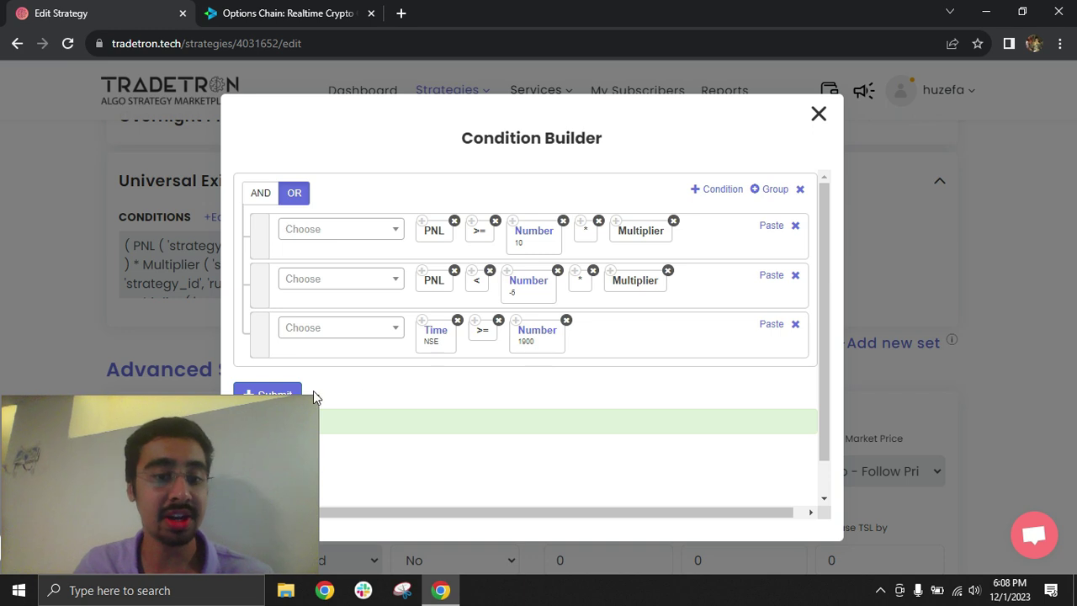
click(273, 394)
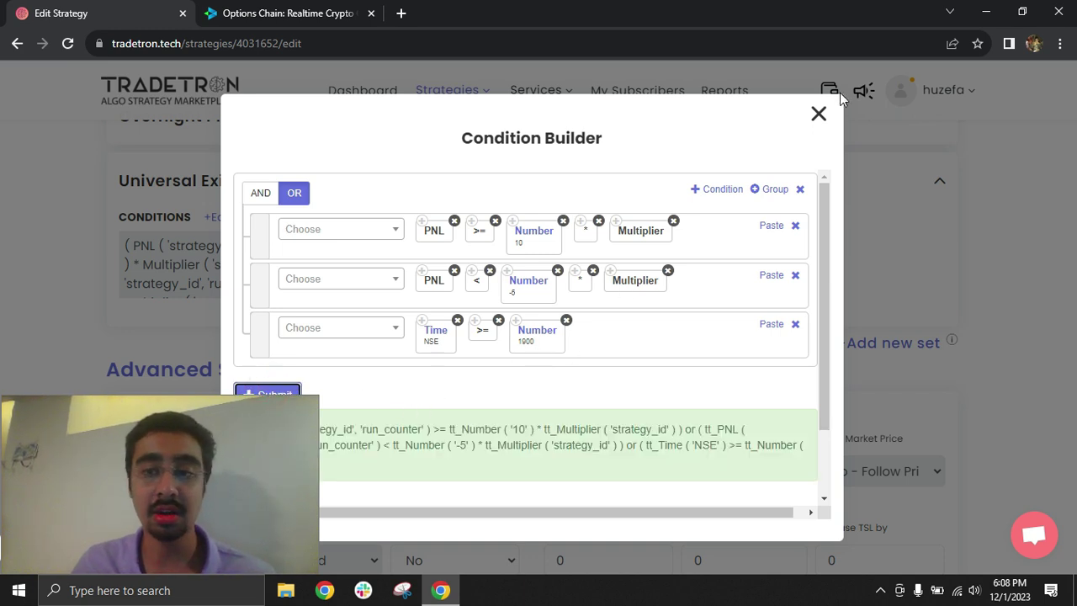
click(819, 113)
Examine the Advanced Settings, including the reactivation delay after exit and the available condition-check intervals
scroll(593, 327, down, 3)
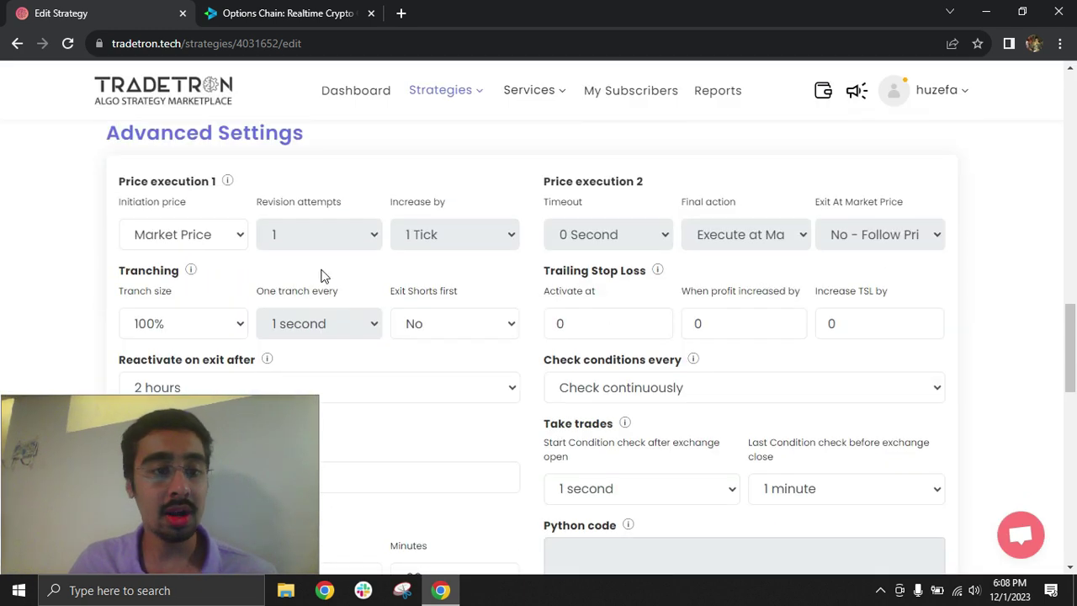
scroll(223, 304, down, 1)
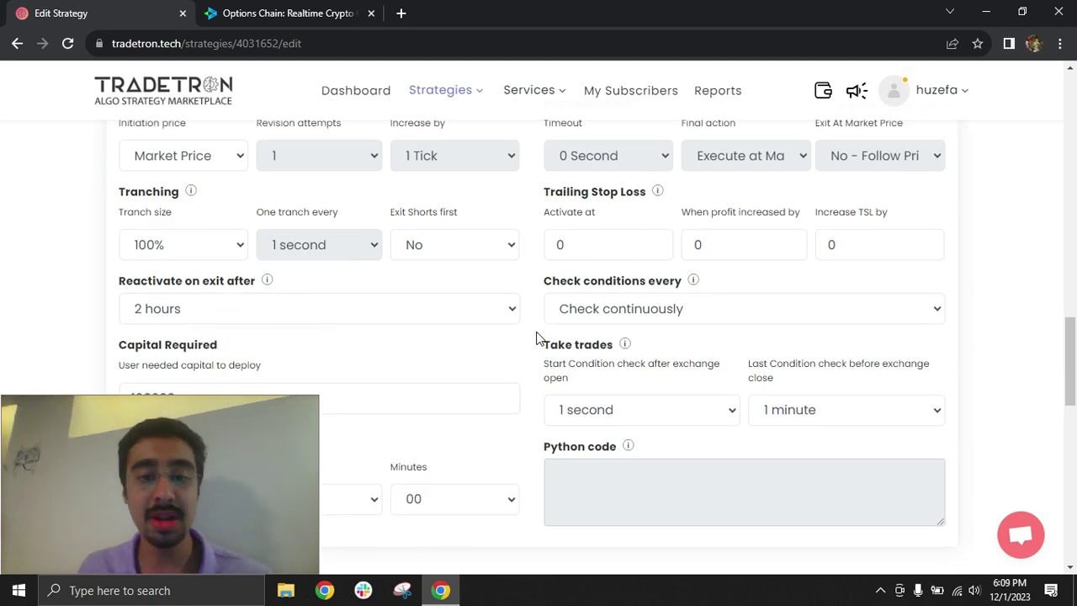
drag(142, 281, 253, 282)
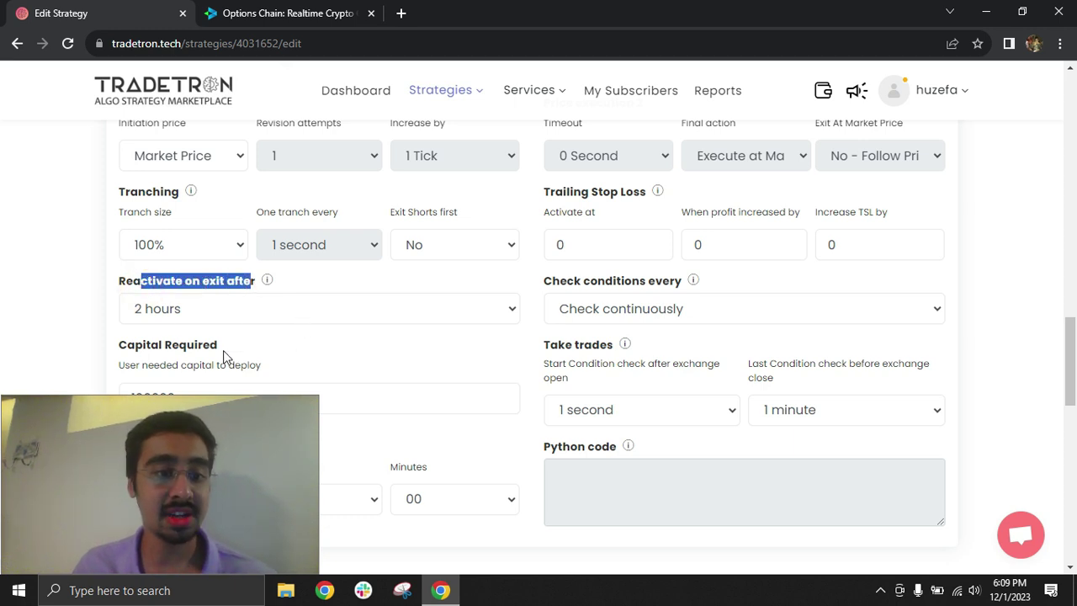
scroll(223, 359, down, 1)
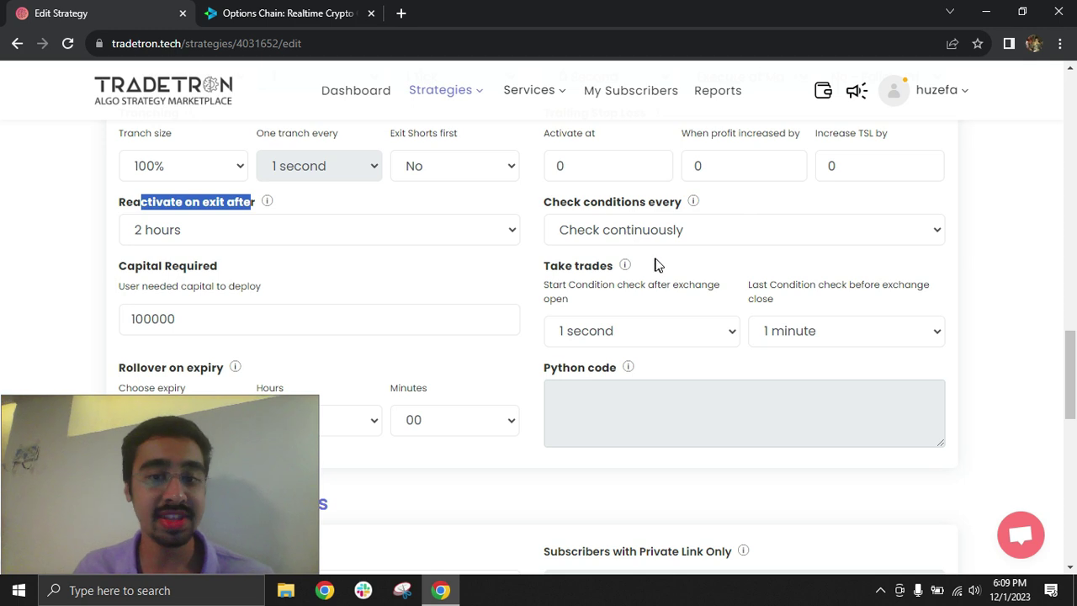
click(645, 229)
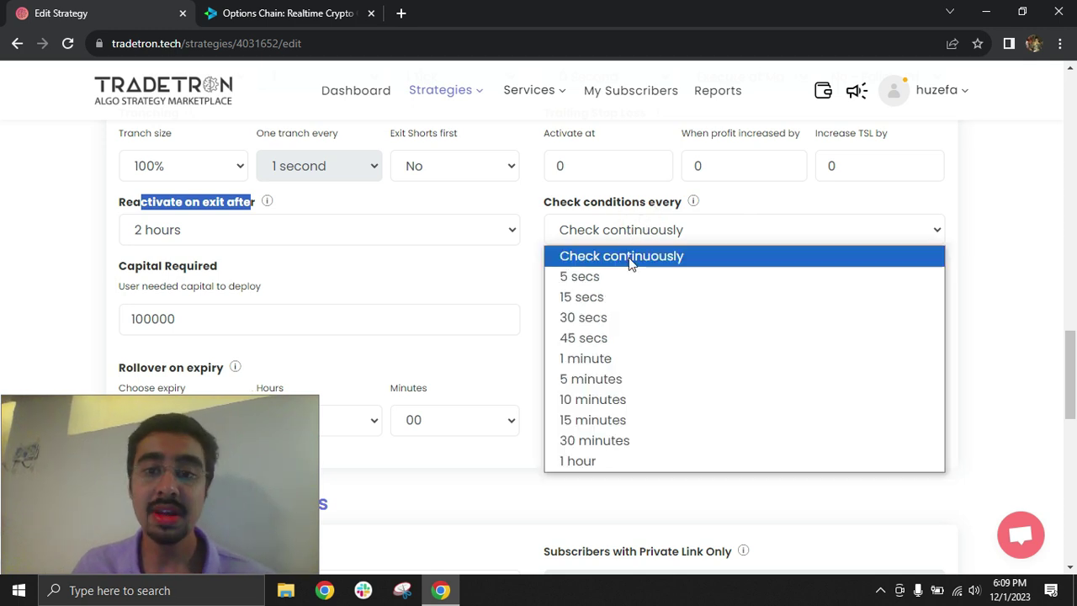
click(626, 229)
click(533, 233)
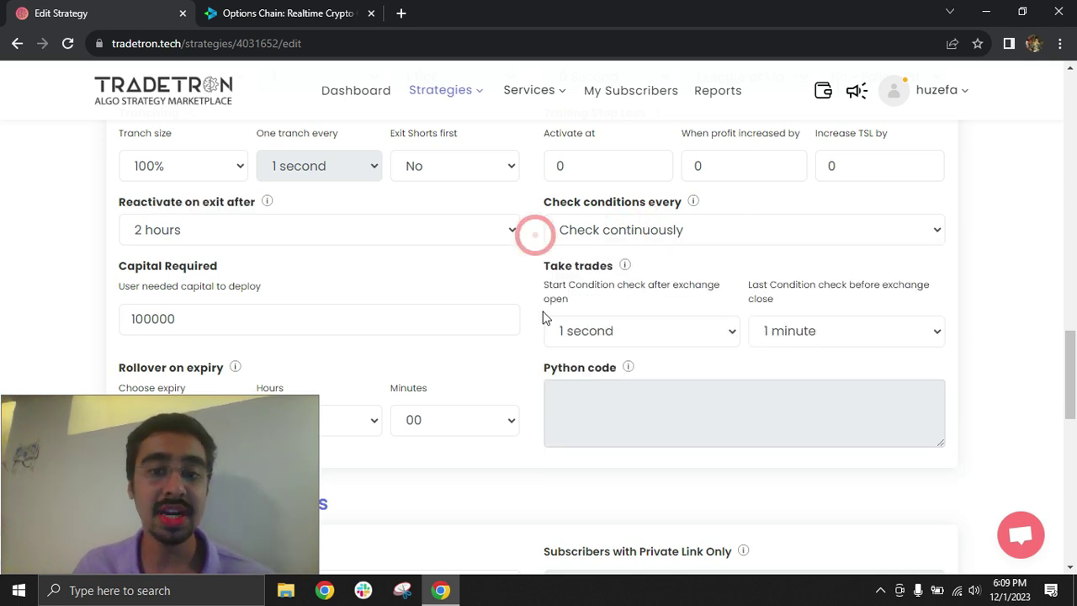
Update the strategy to save its positions and exit conditions
scroll(448, 330, down, 3)
scroll(438, 342, down, 4)
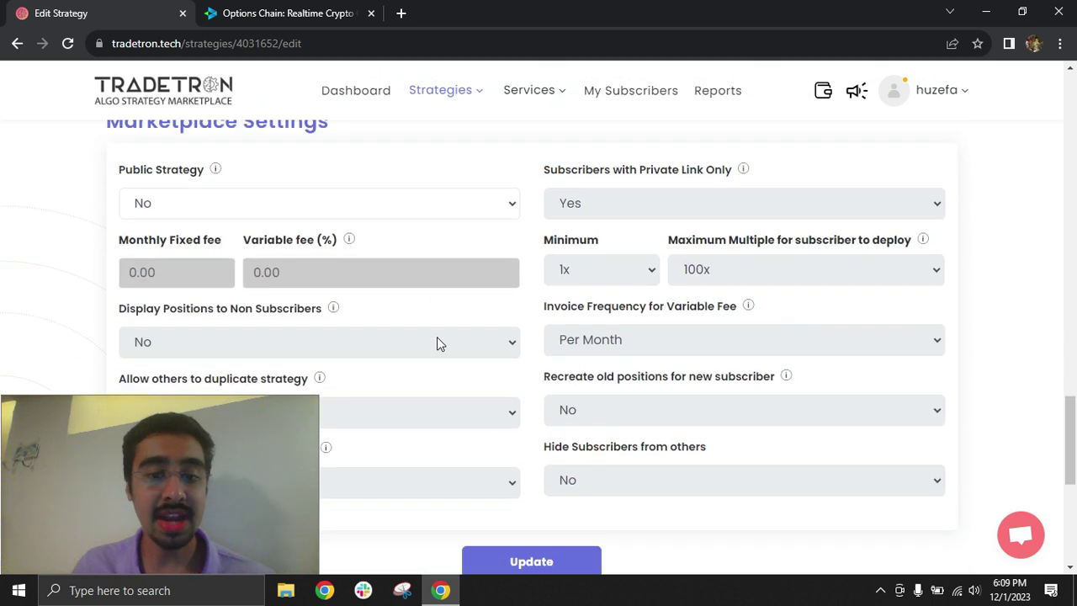
click(514, 393)
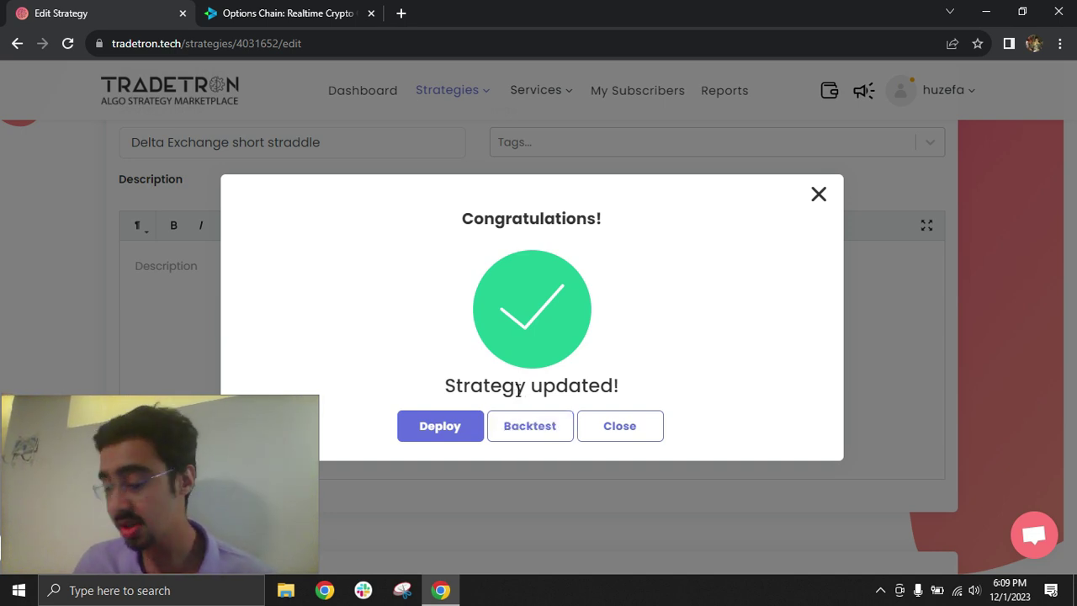
Start deploying the Delta Exchange short straddle strategy and set its execution type to Live Offline
click(426, 427)
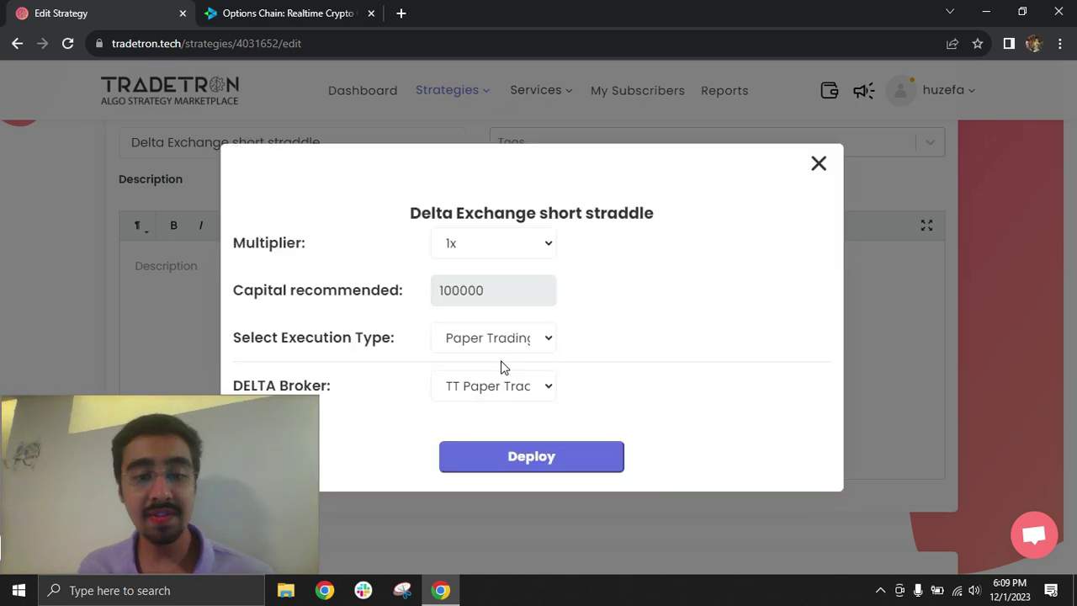
click(515, 338)
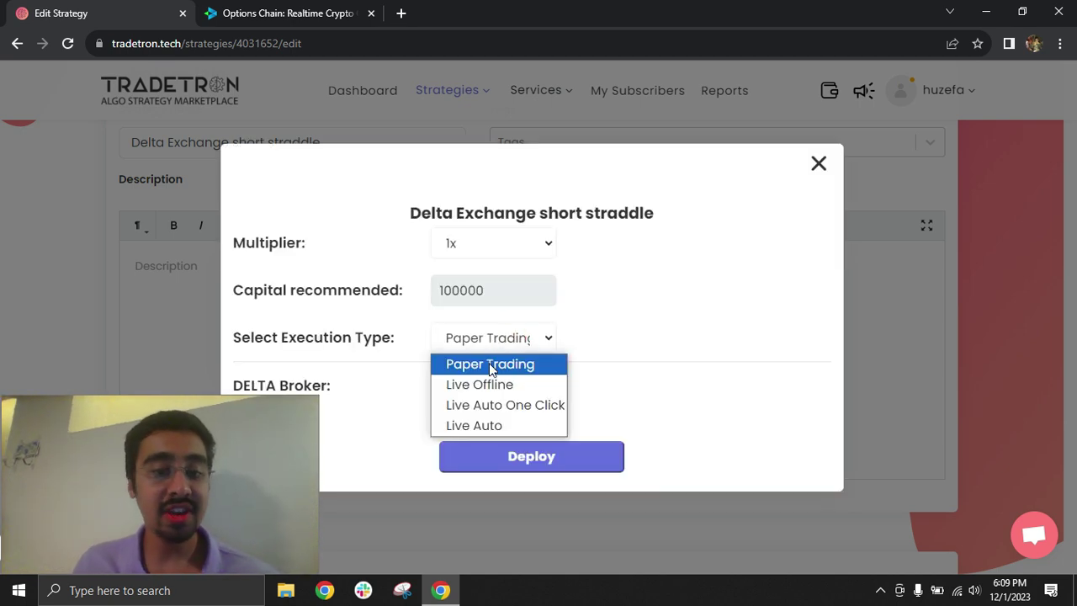
click(491, 364)
click(500, 334)
click(503, 337)
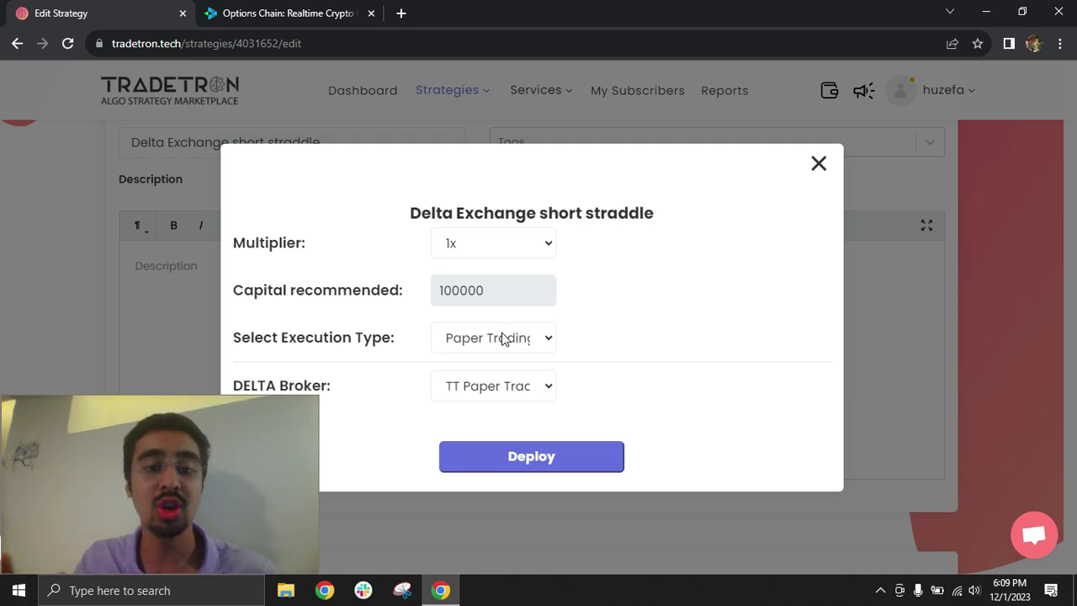
click(512, 344)
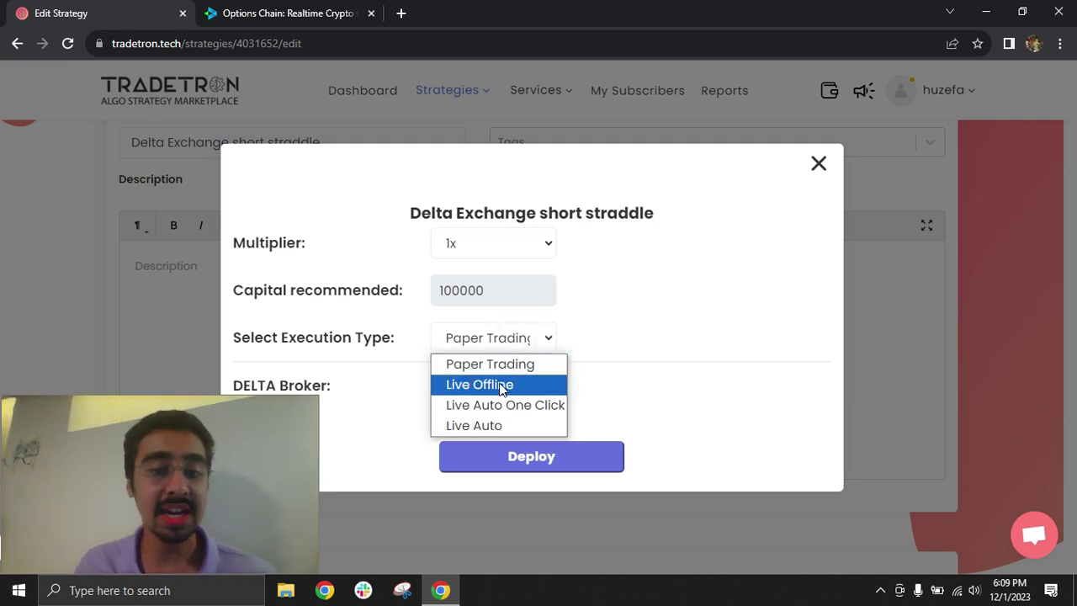
click(493, 385)
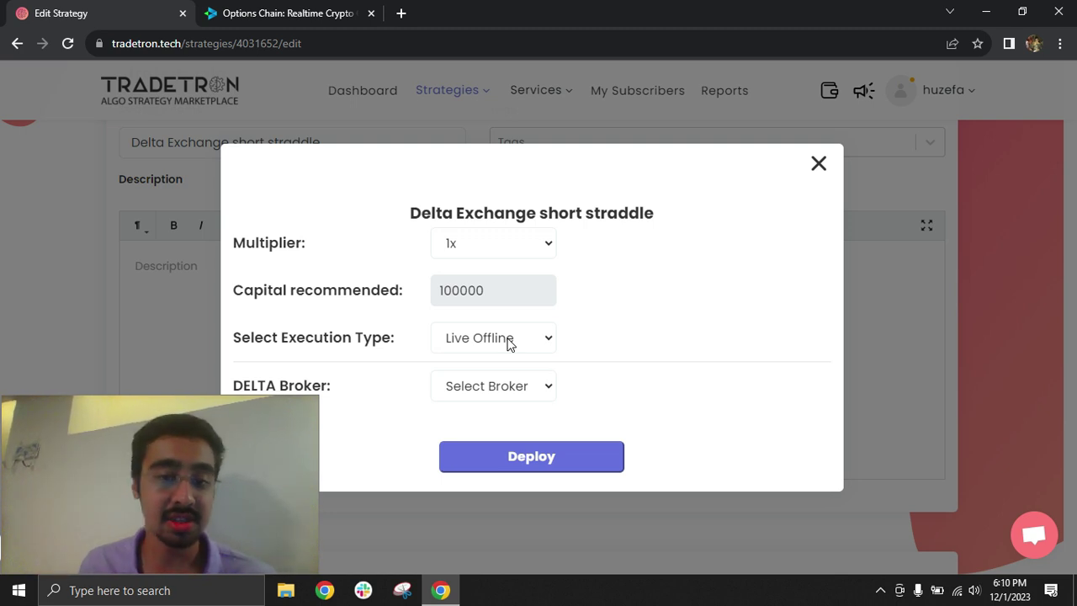
Choose Delta Exchange as the DELTA broker, deploy the strategy and dismiss the confirmation message
click(497, 387)
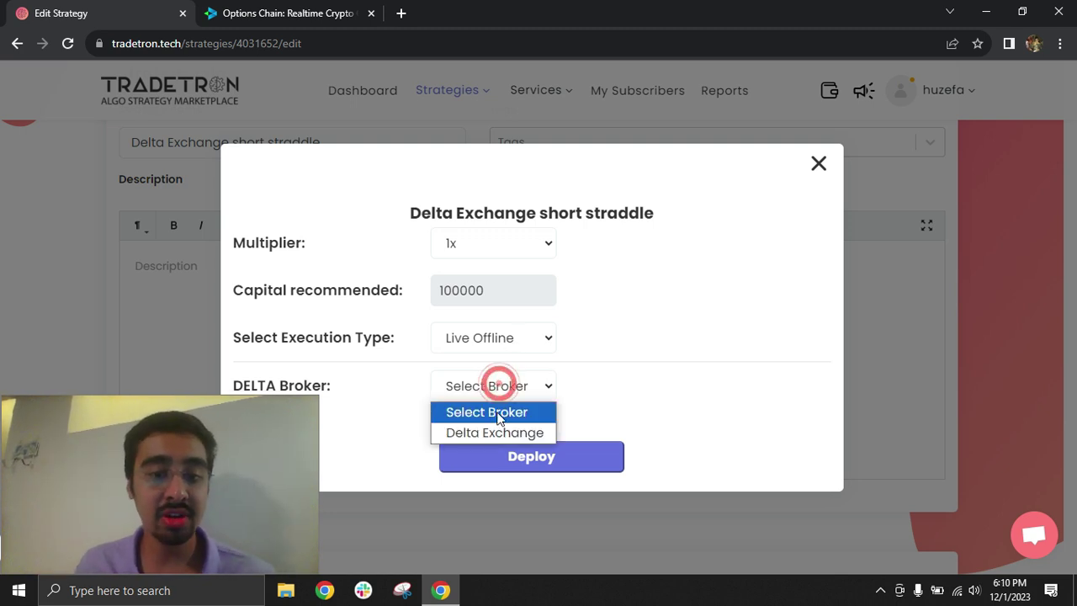
click(490, 434)
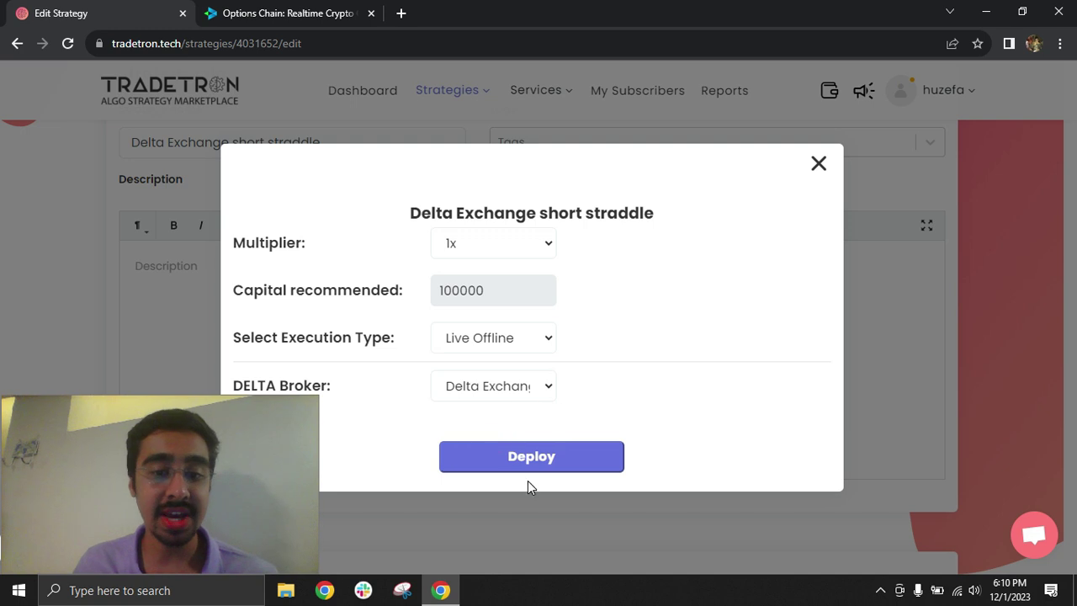
click(543, 456)
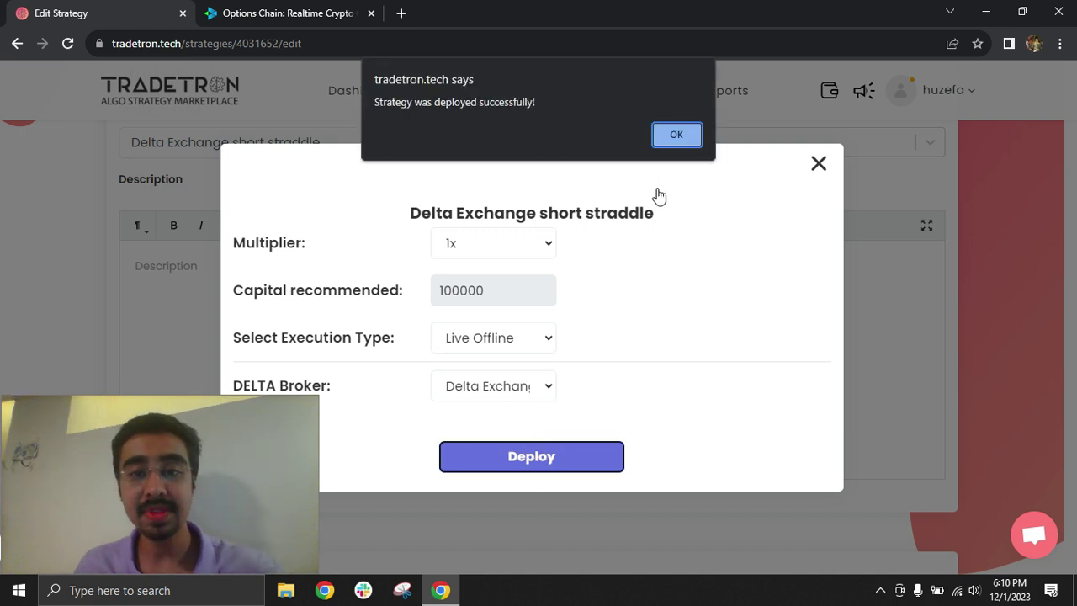
click(678, 135)
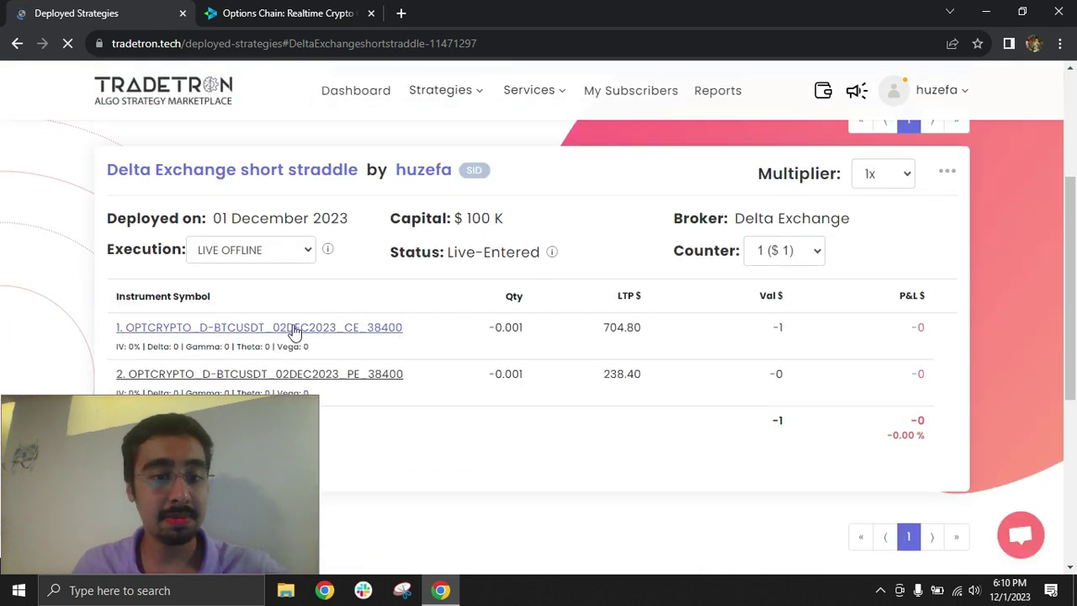
Examine the deployed straddle's call and put instruments, including their quantities, last traded prices and profit and loss
drag(99, 324, 339, 328)
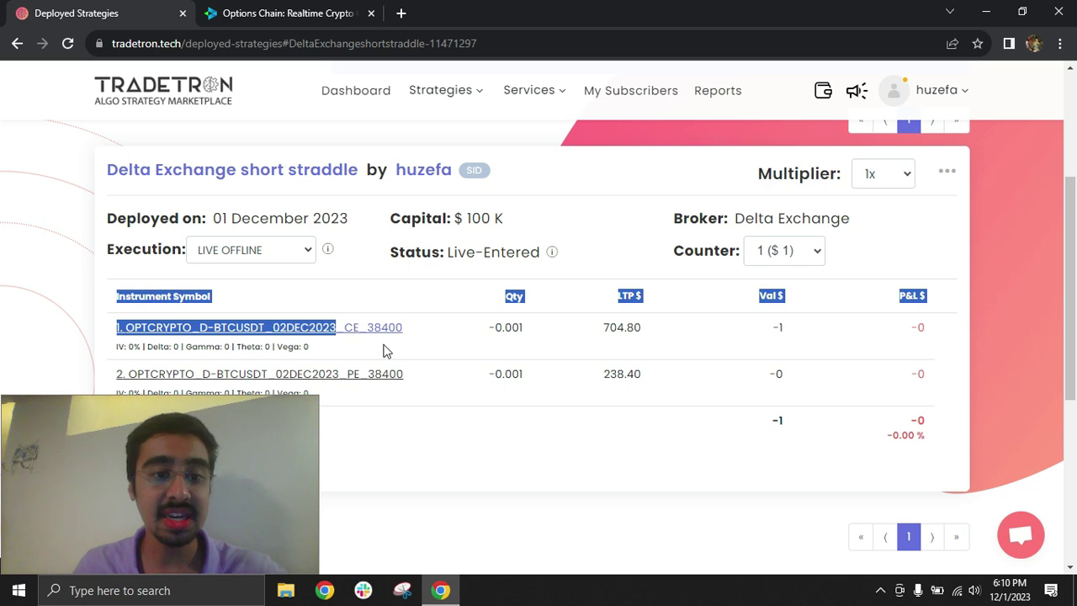
drag(423, 330, 351, 328)
drag(423, 379, 347, 380)
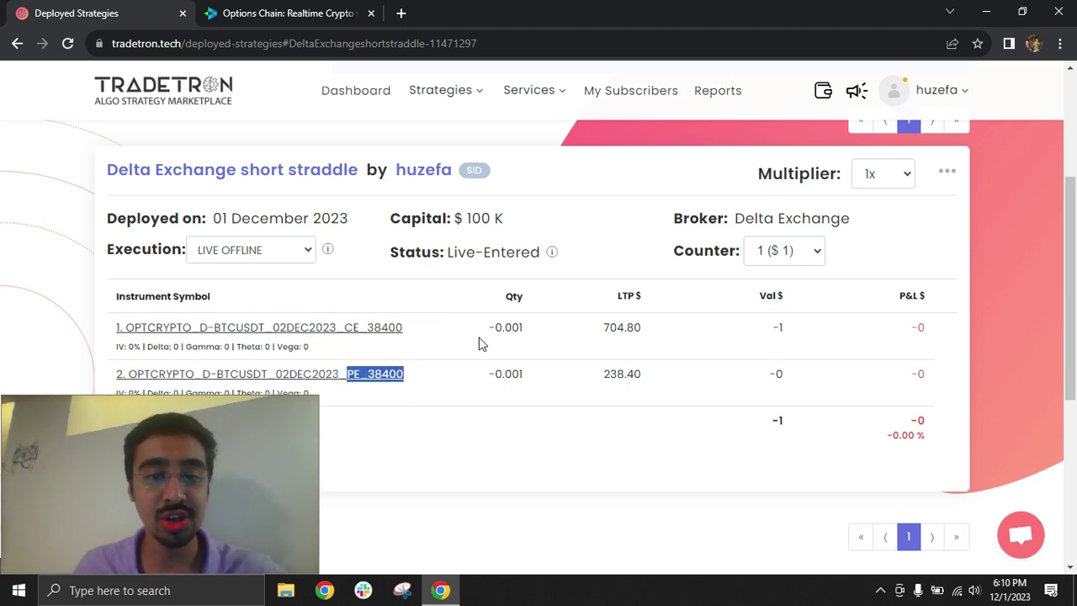
drag(478, 330, 529, 330)
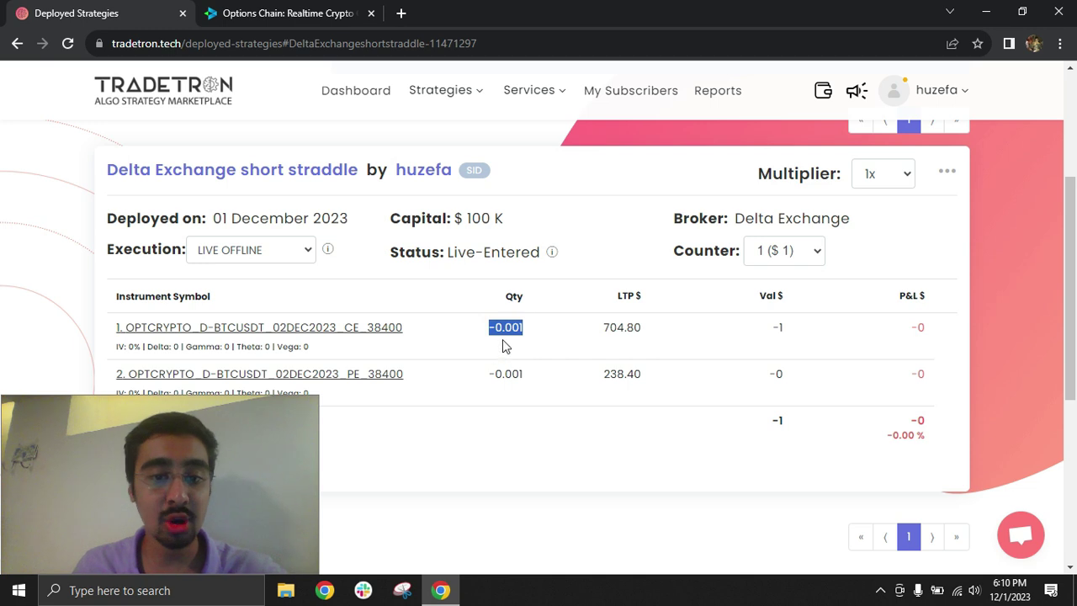
drag(481, 374, 523, 371)
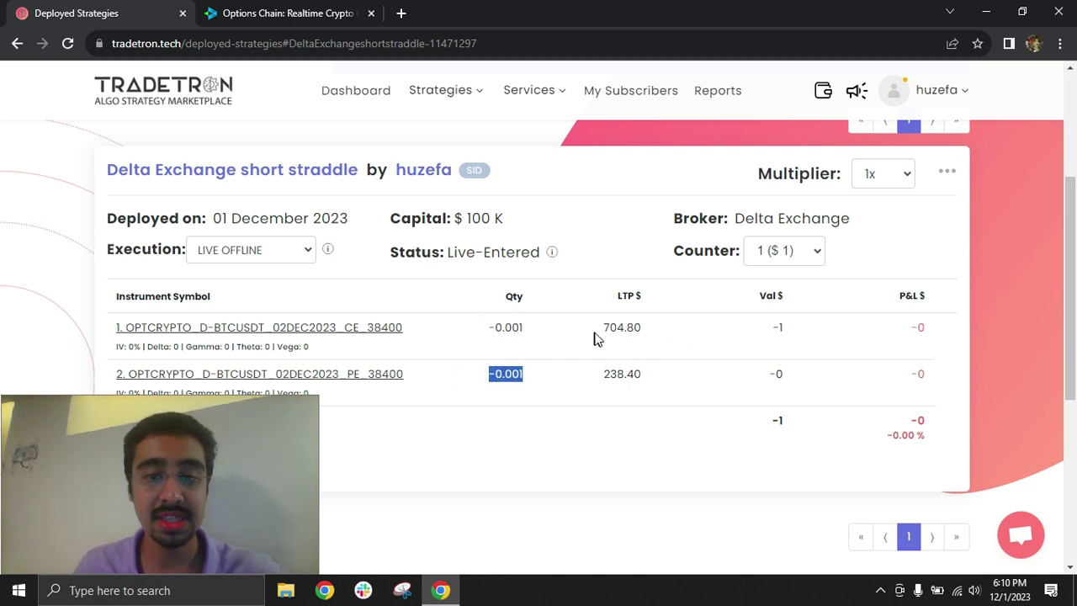
drag(596, 335, 644, 376)
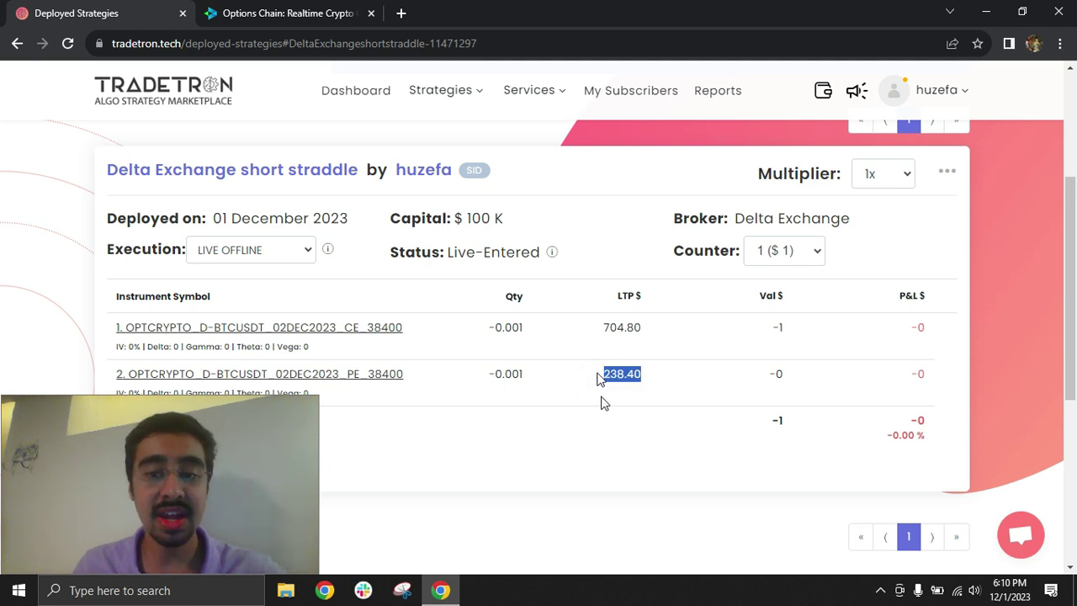
click(738, 398)
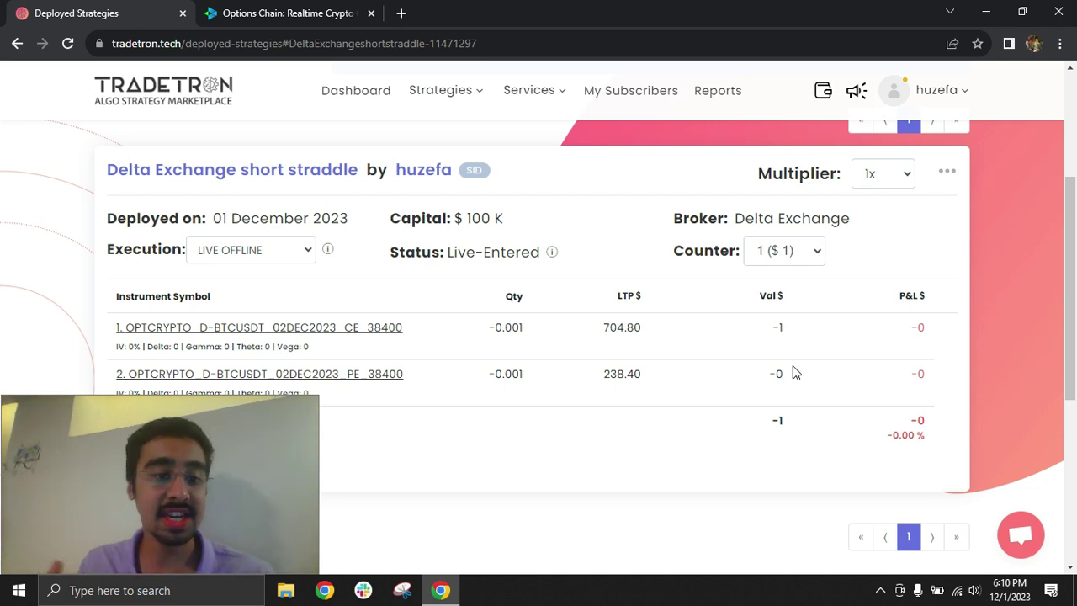
double_click(600, 328)
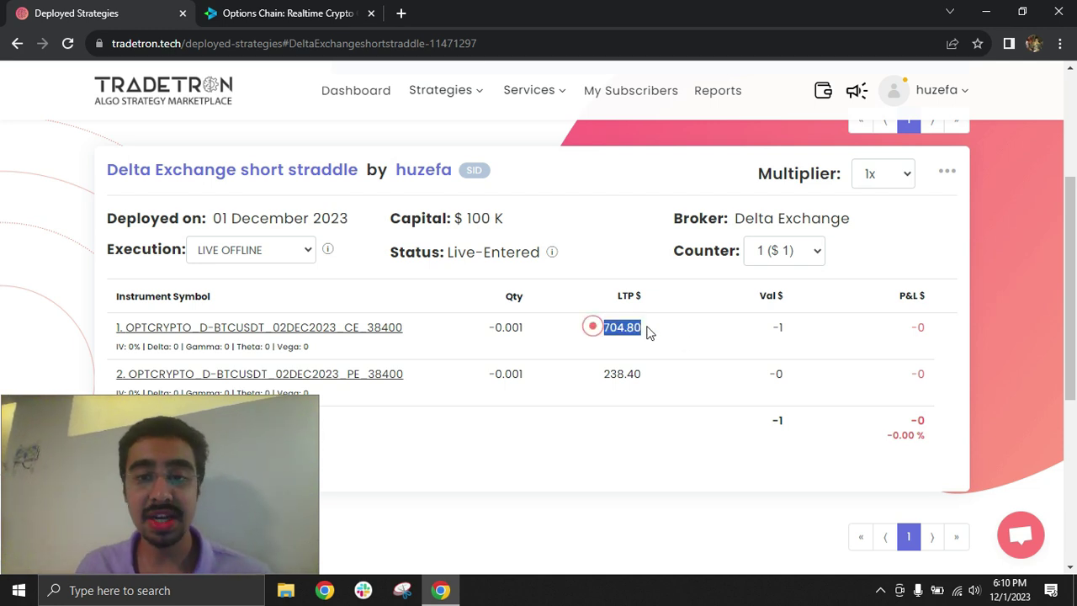
double_click(598, 373)
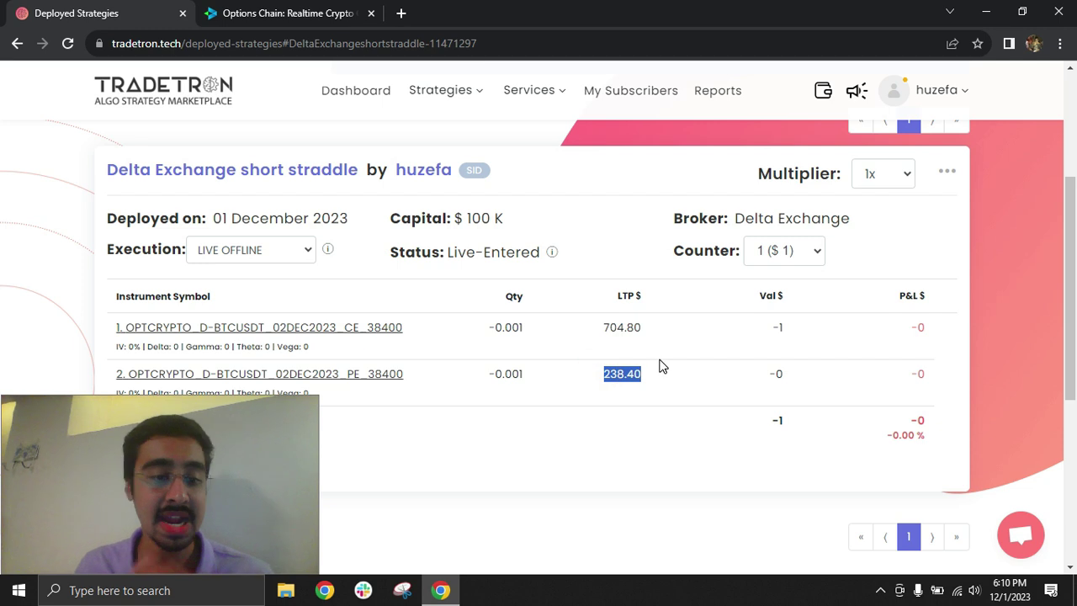
drag(906, 321, 923, 428)
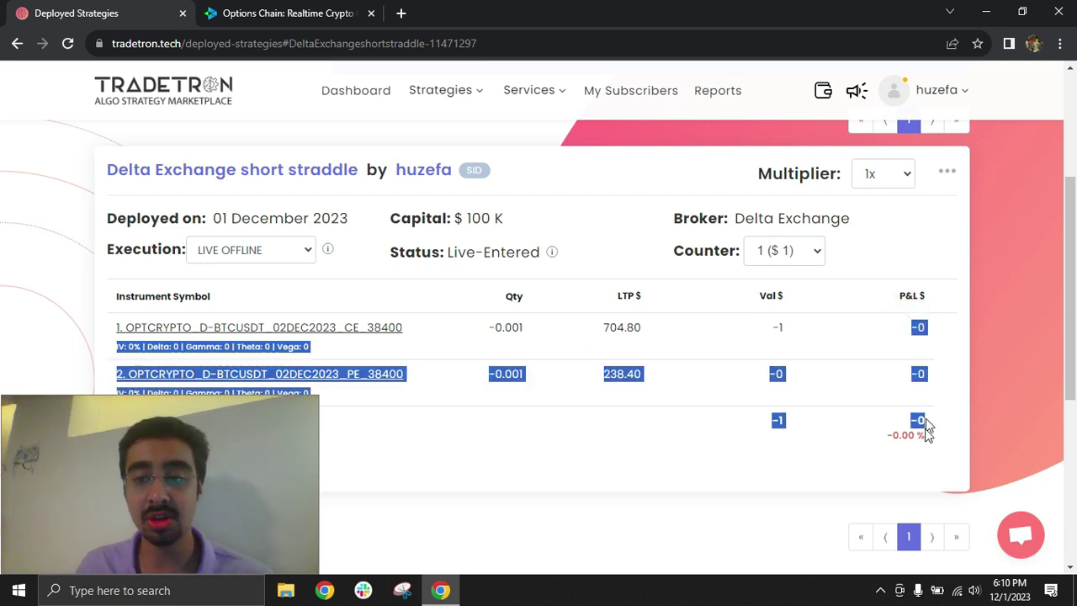
click(925, 437)
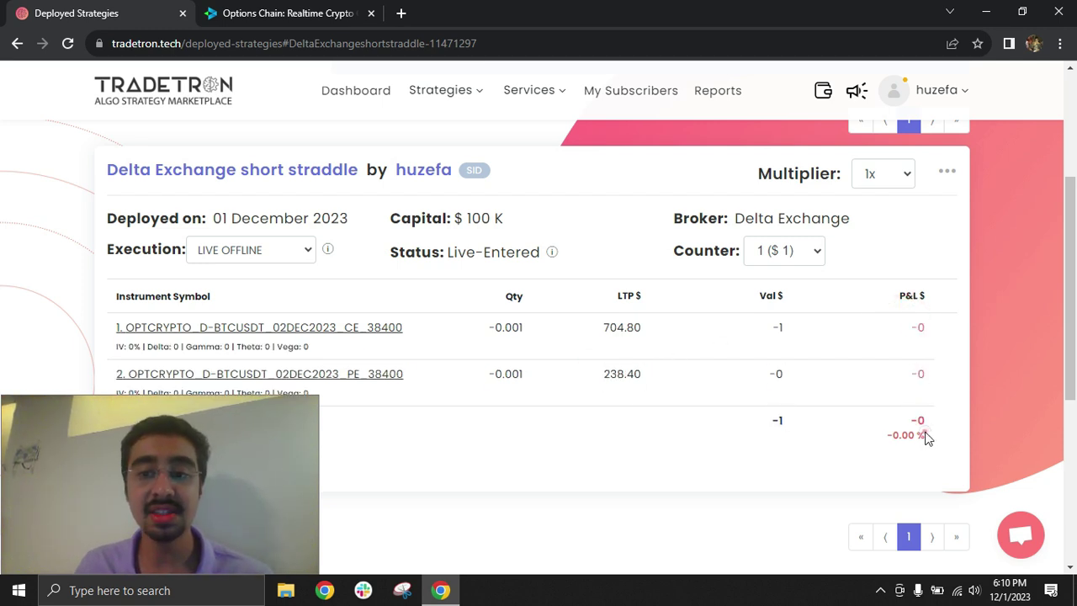
Exit the deployed Delta Exchange short straddle strategy manually and confirm the status change
click(946, 173)
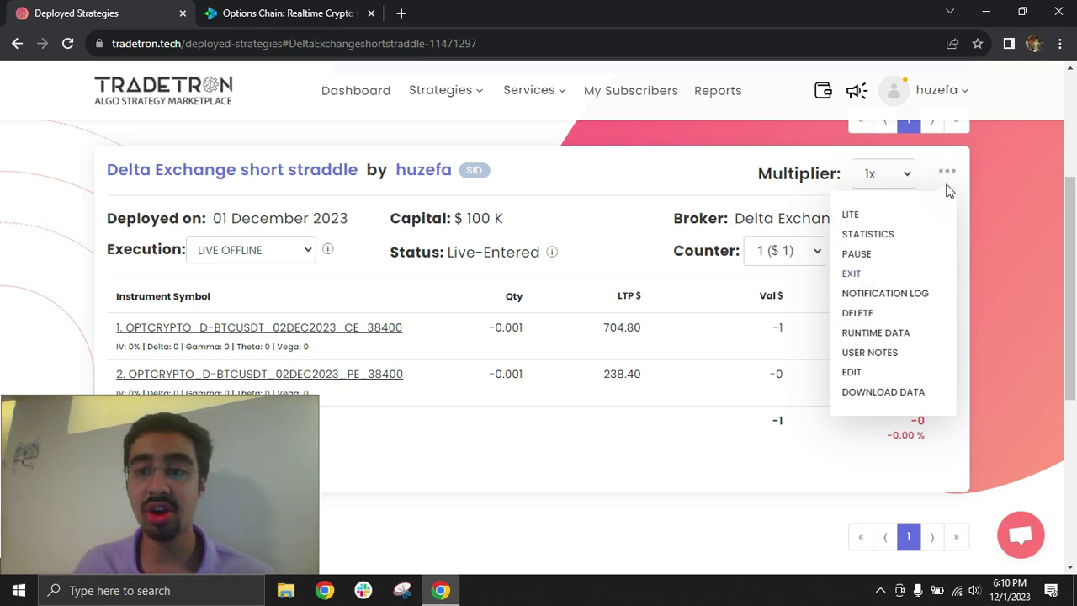
click(851, 275)
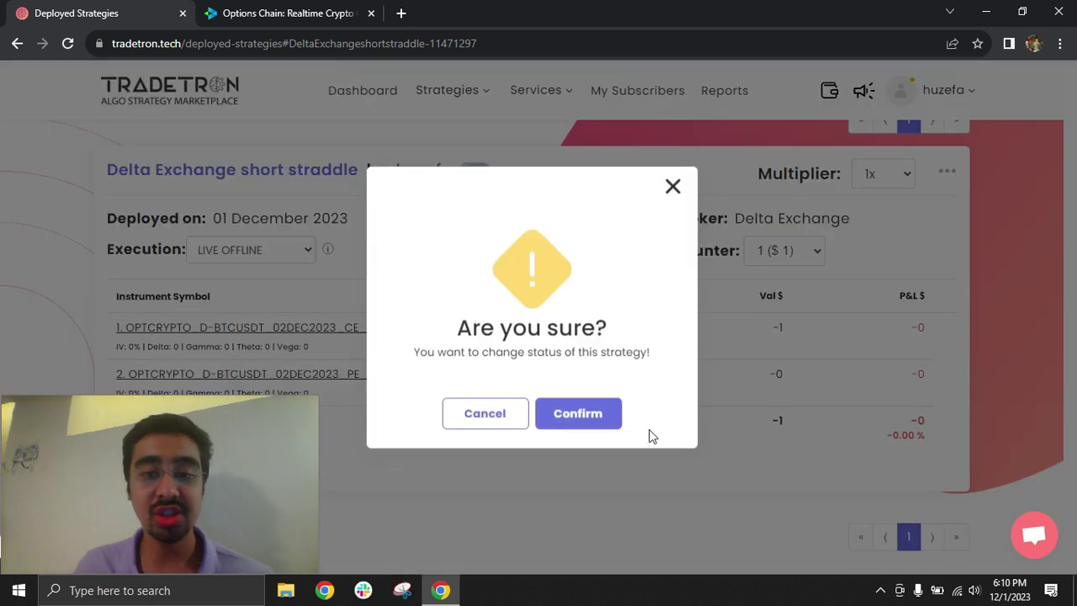
click(578, 427)
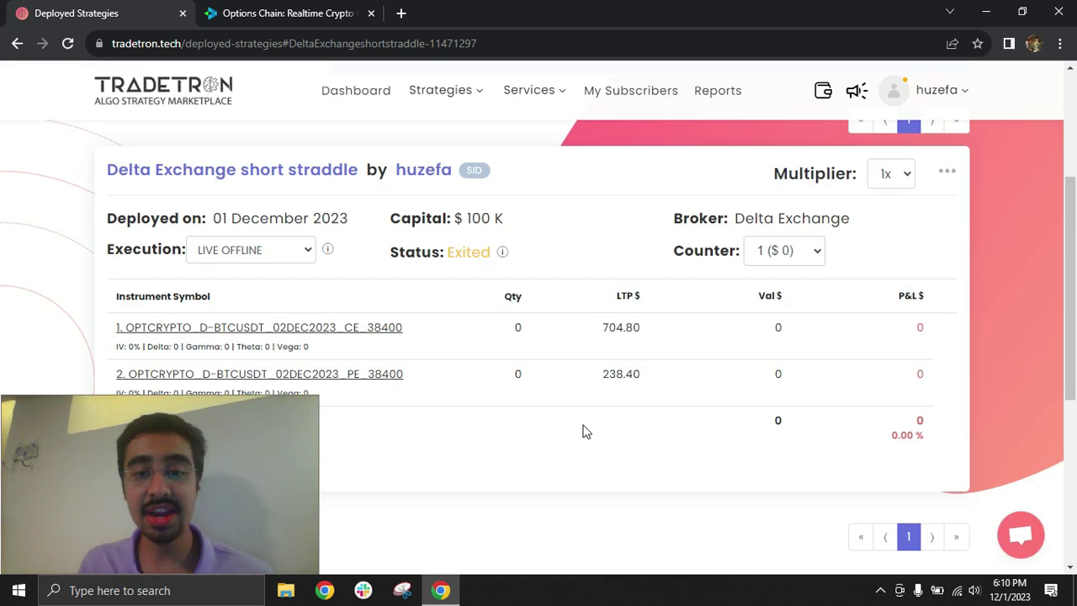